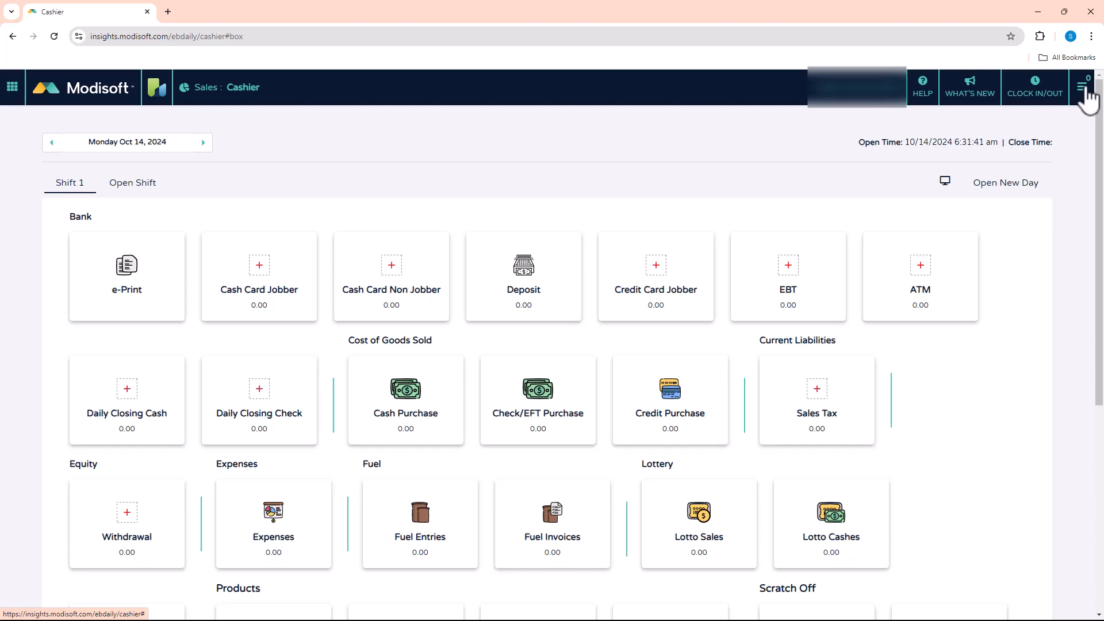
Open the Billing / Subscriptions page and review the additional services on offer without adding one.
left_click(1082, 87)
left_click(917, 260)
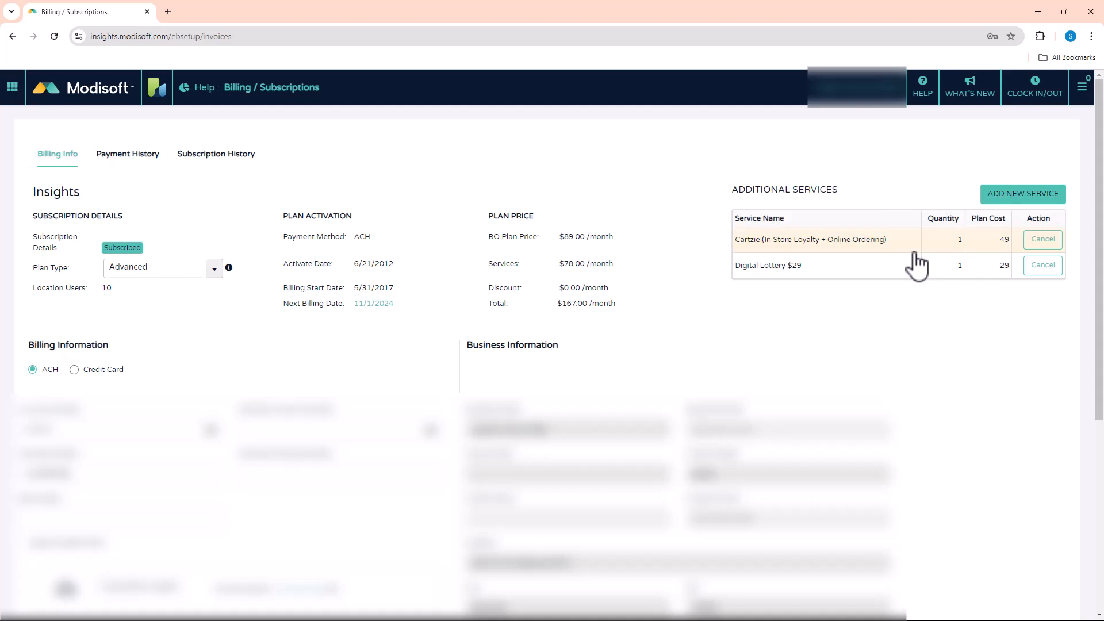
left_click(1021, 195)
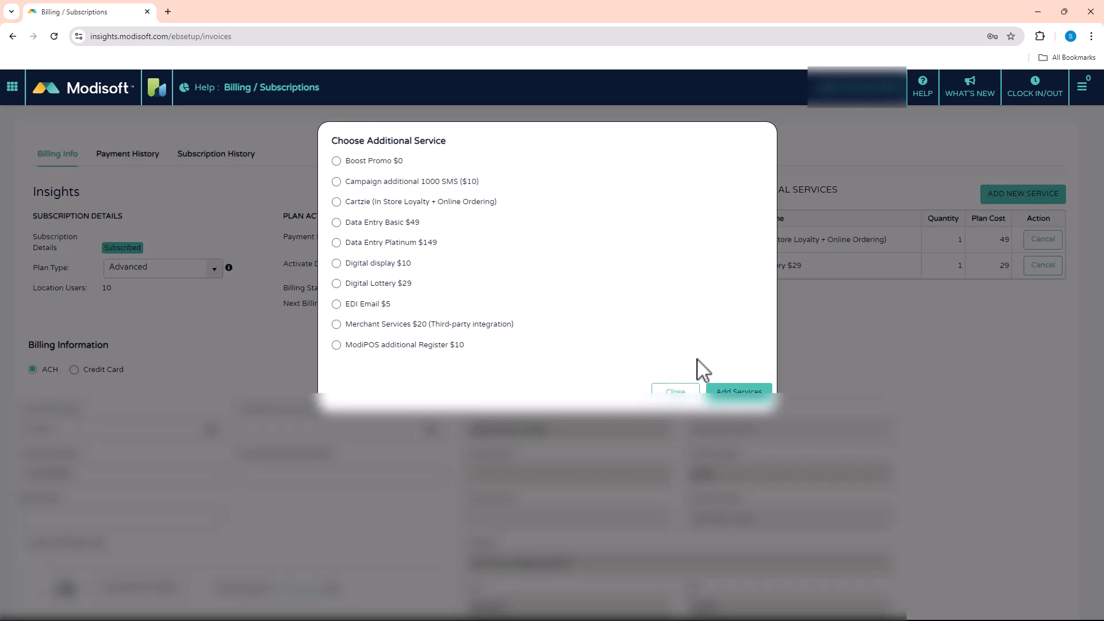
left_click(672, 392)
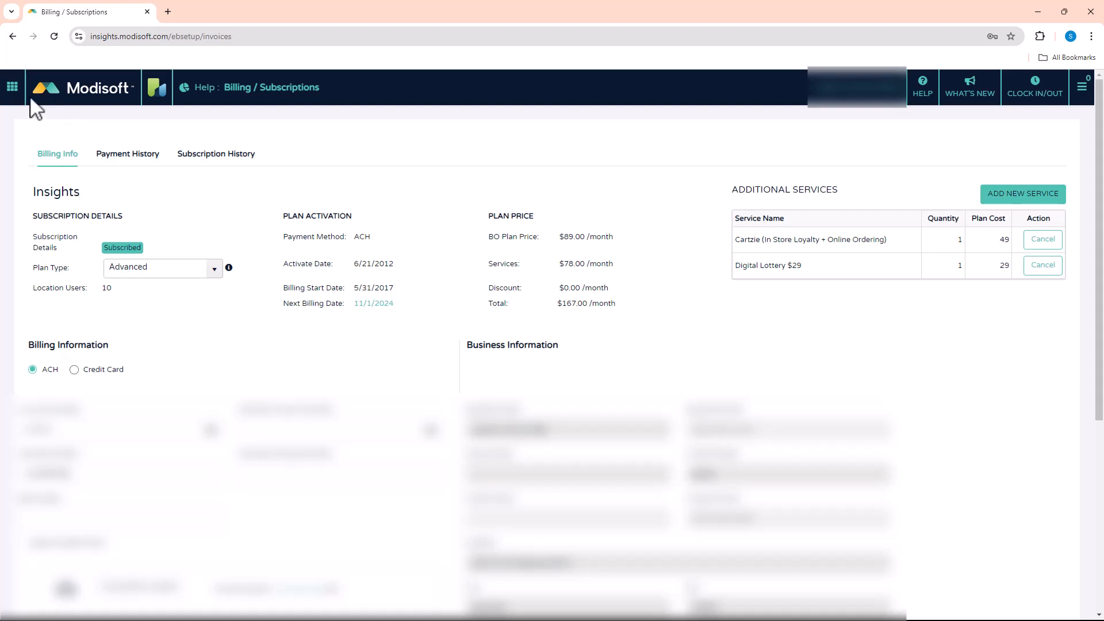
Go to the Digital Lottery page in the Lottery area and activate the Pair code field for Display 1.
left_click(13, 90)
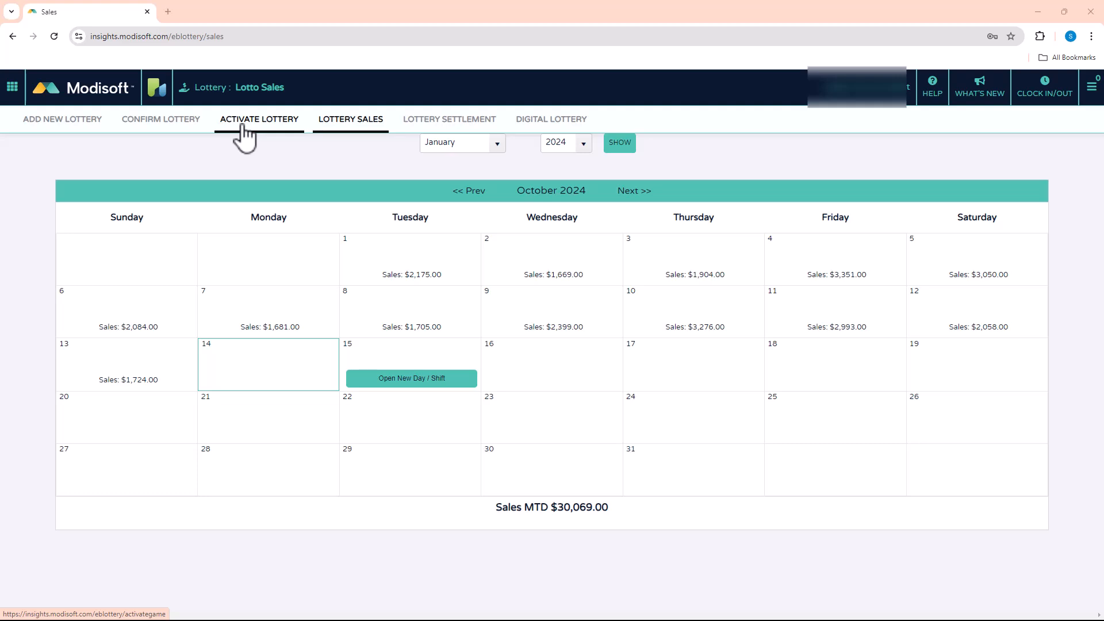
left_click(533, 122)
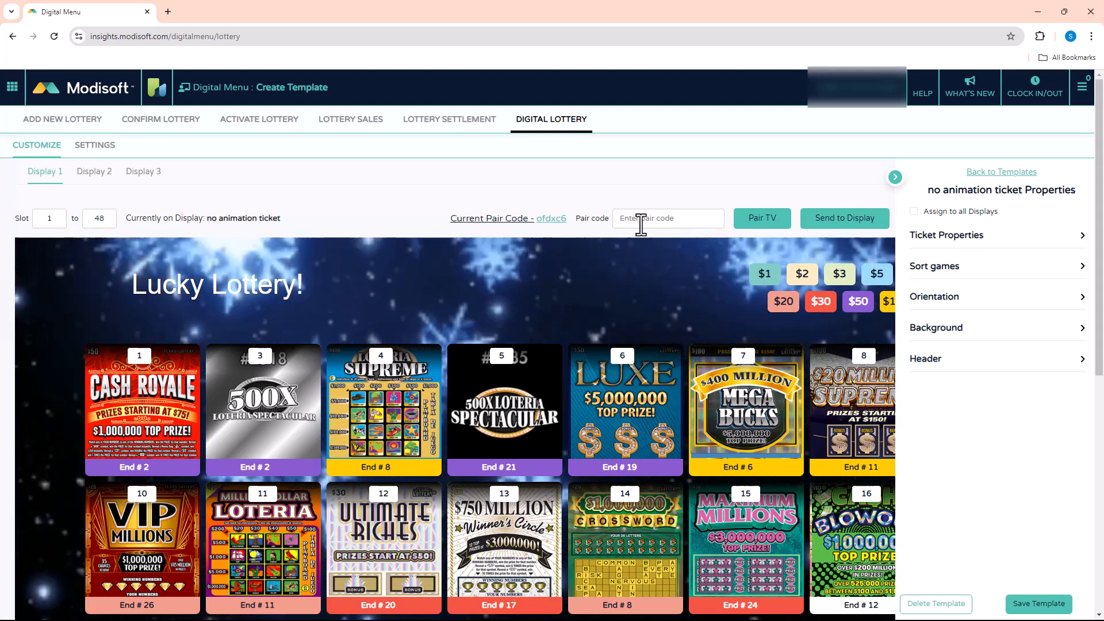
left_click(646, 219)
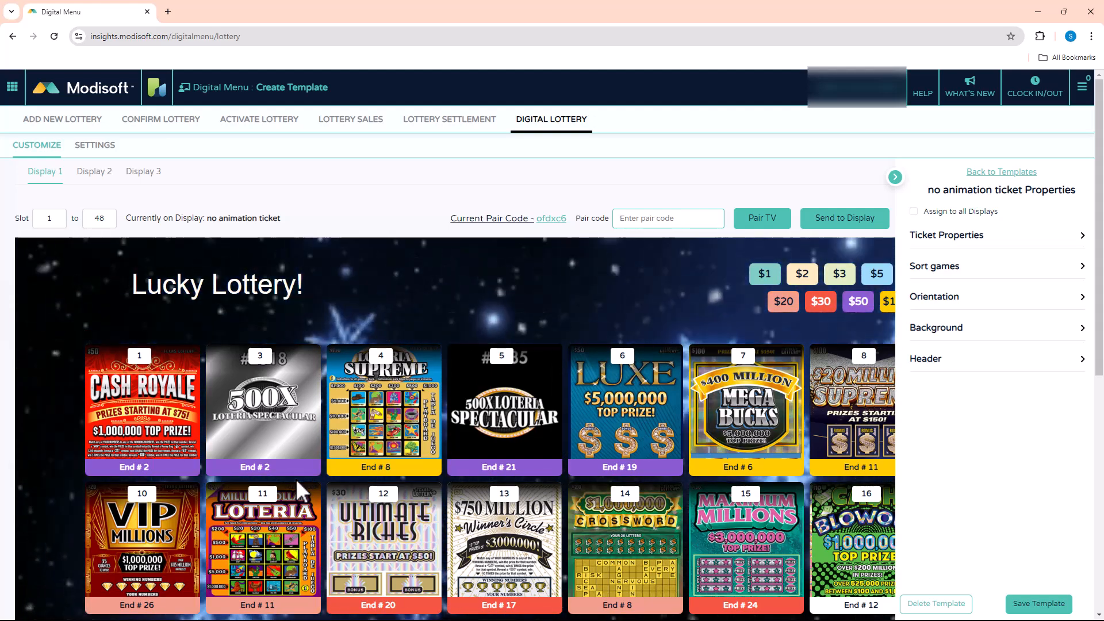
Browse the display templates and load the Lucky Lottery template on Display 1.
left_click(1002, 173)
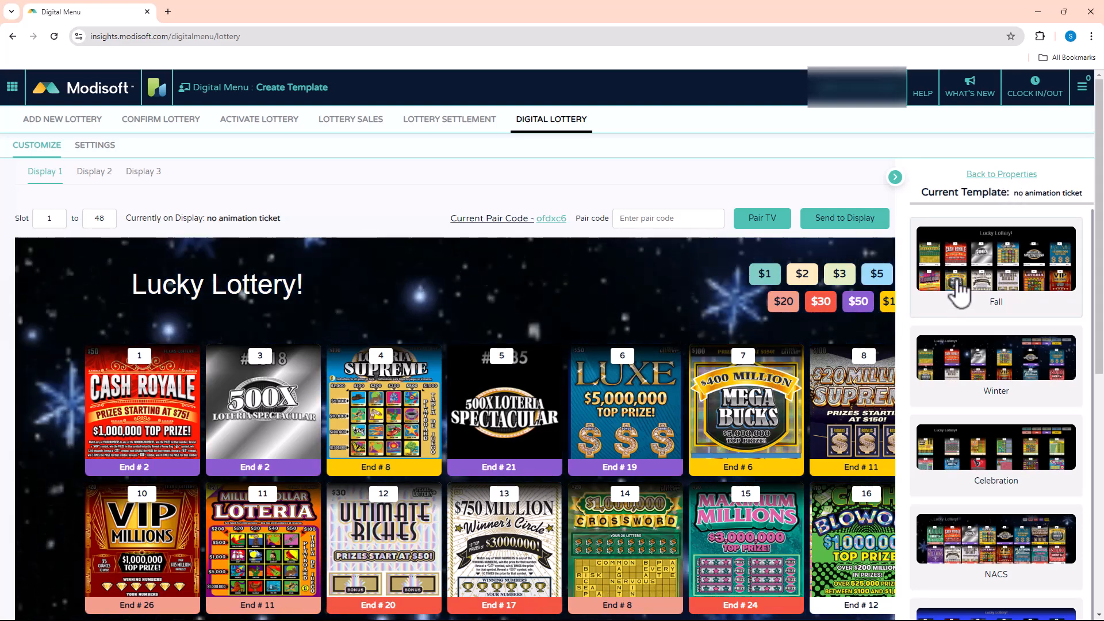
scroll(1007, 265, "down", 4)
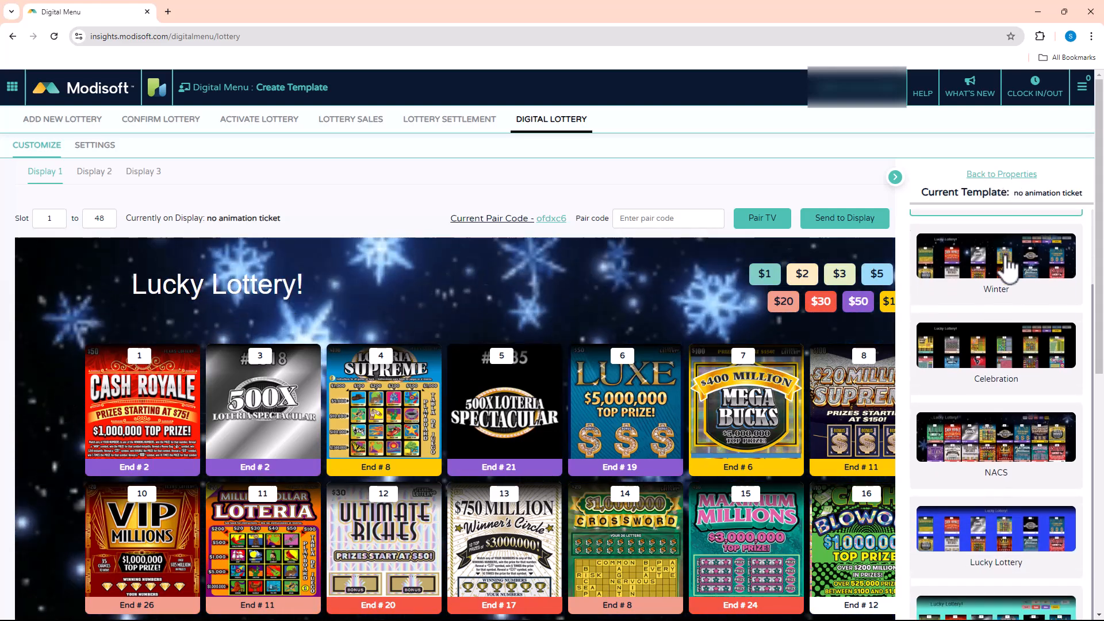
scroll(1005, 267, "down", 10)
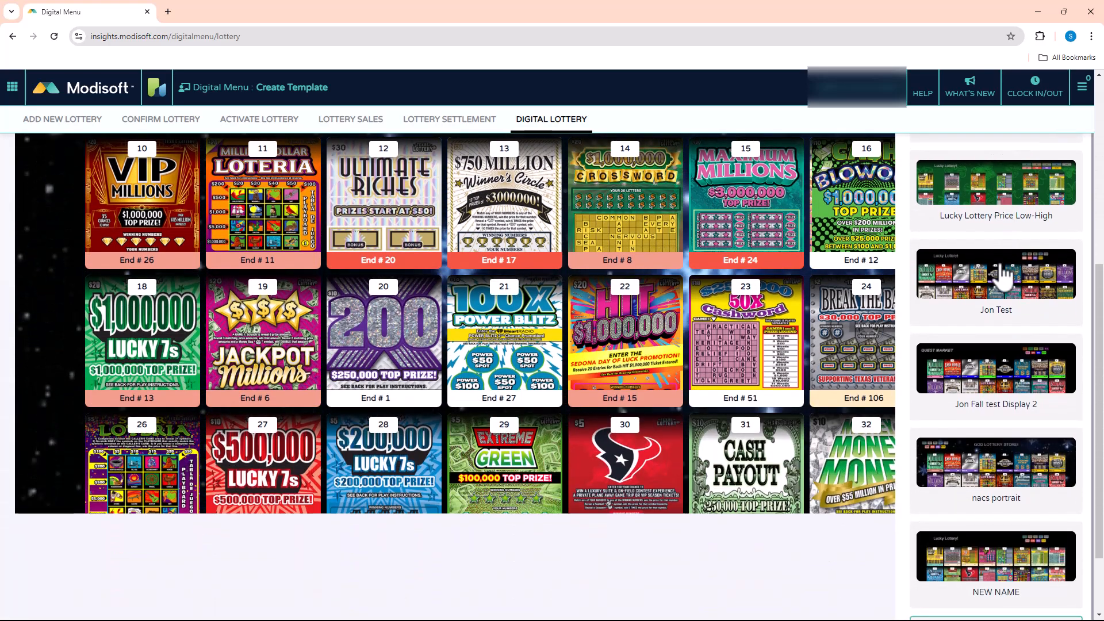
scroll(1003, 276, "up", 4)
left_click(990, 209)
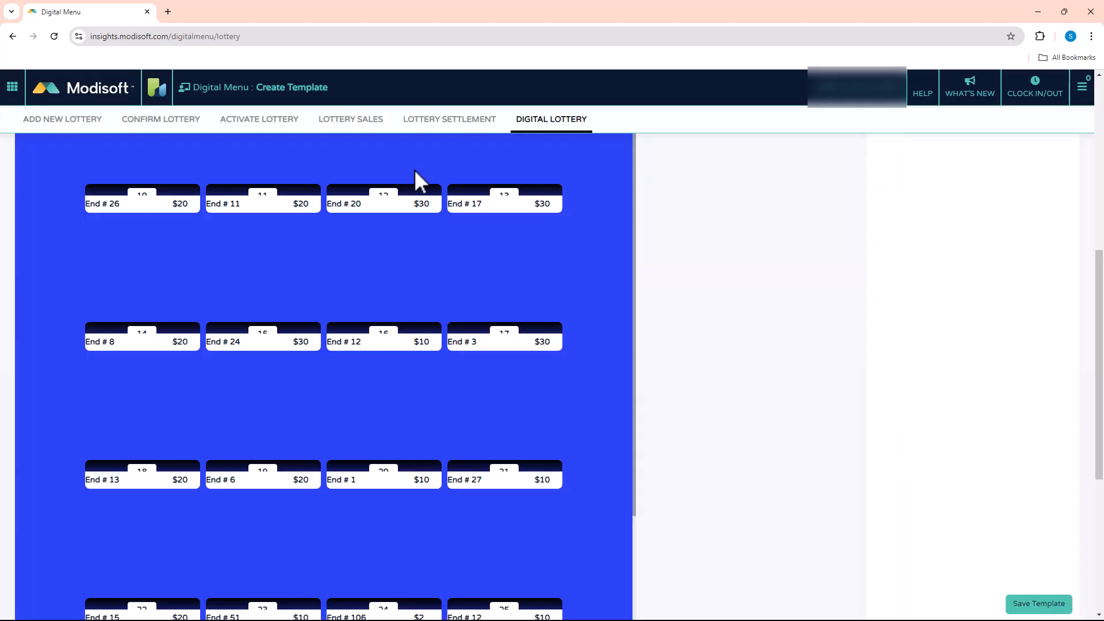
scroll(605, 287, "up", 9)
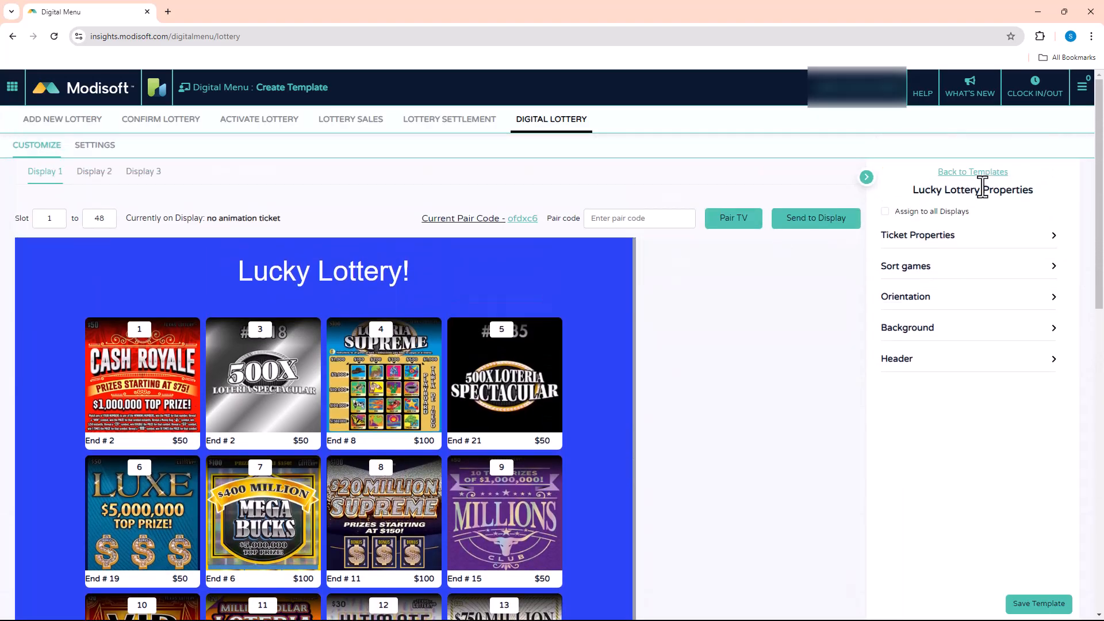
Switch Display 1 to the Fall template without saving the changes to the current template.
left_click(977, 173)
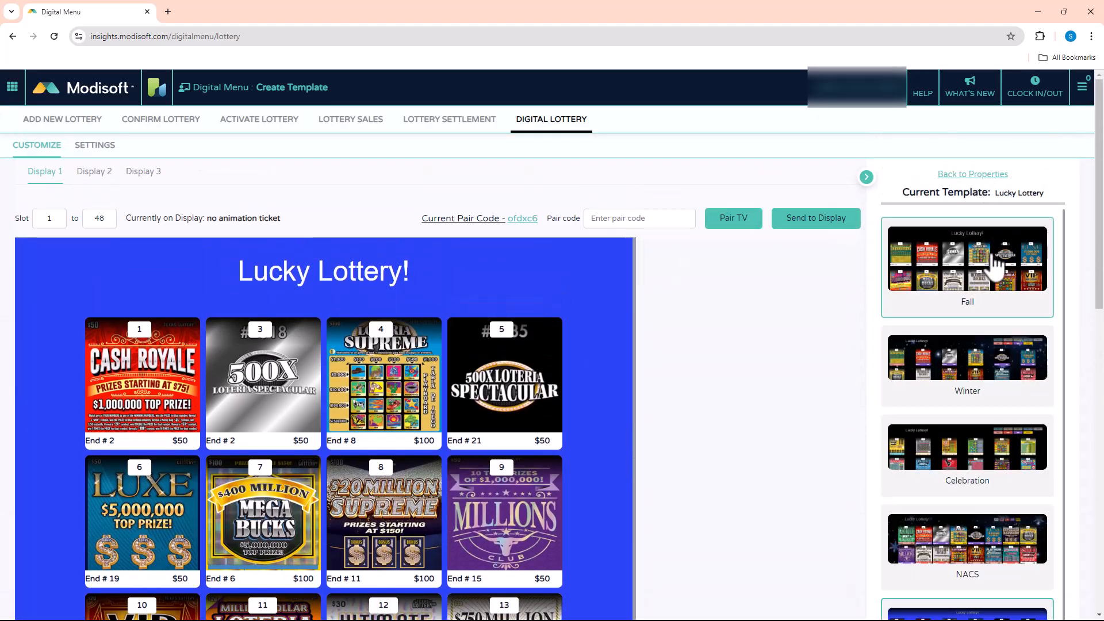
left_click(958, 279)
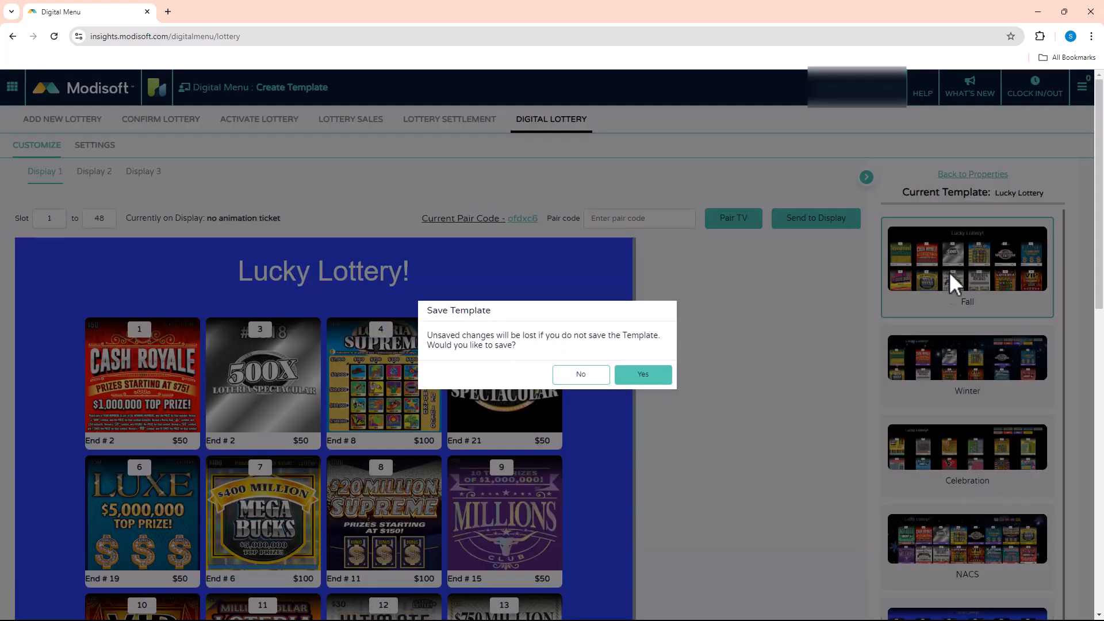
left_click(572, 374)
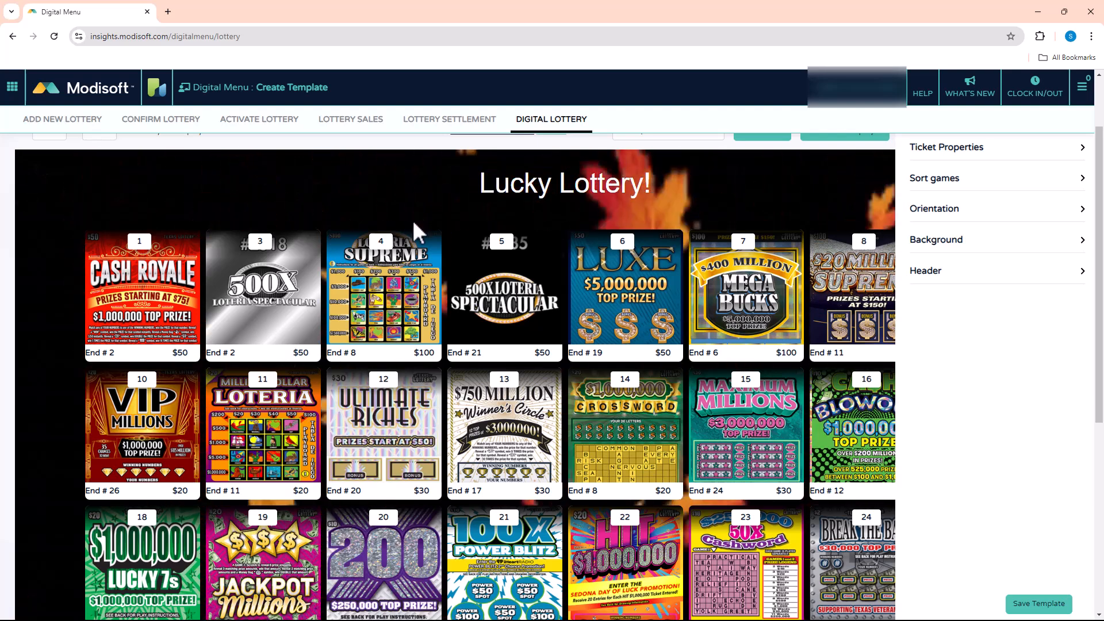
scroll(686, 213, "up", 2)
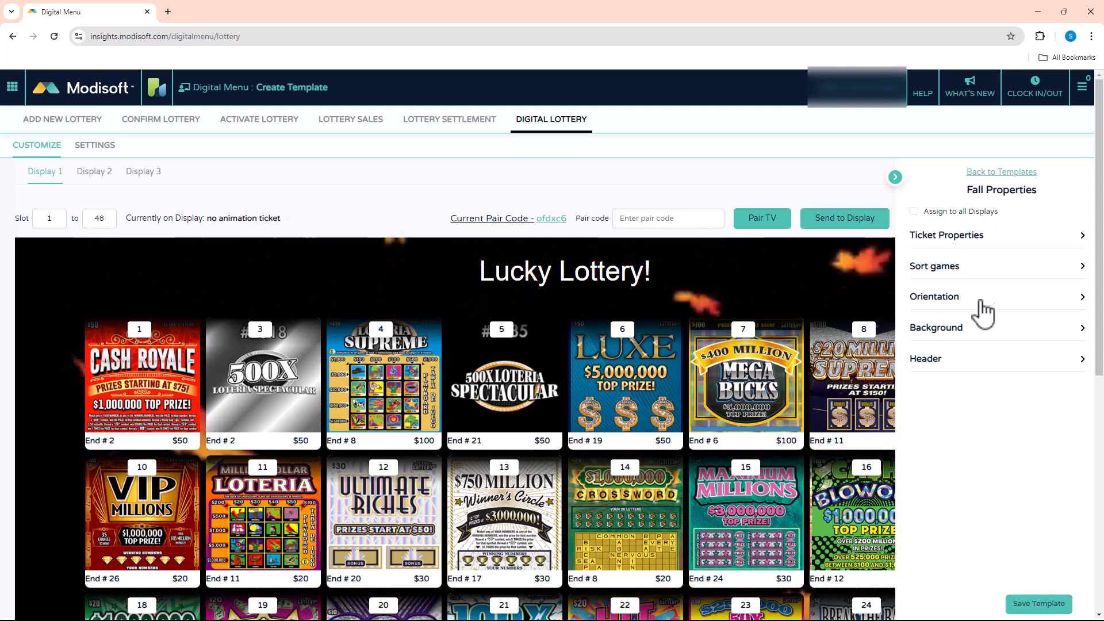
Expand the Fall template's ticket properties, and turn the Slot # off and back on.
left_click(975, 245)
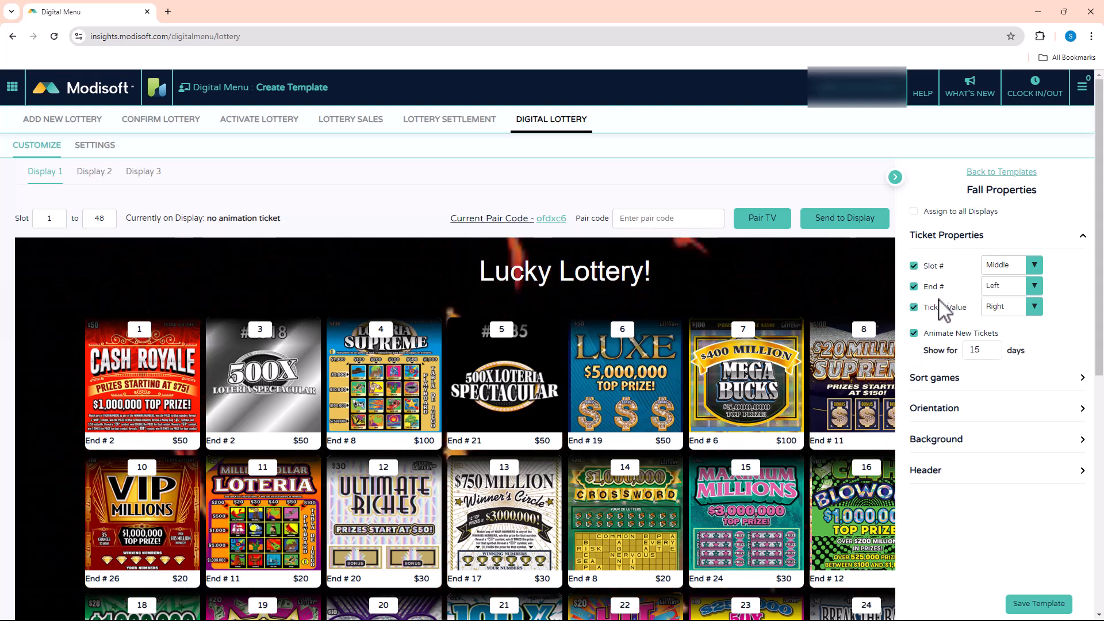
left_click(915, 266)
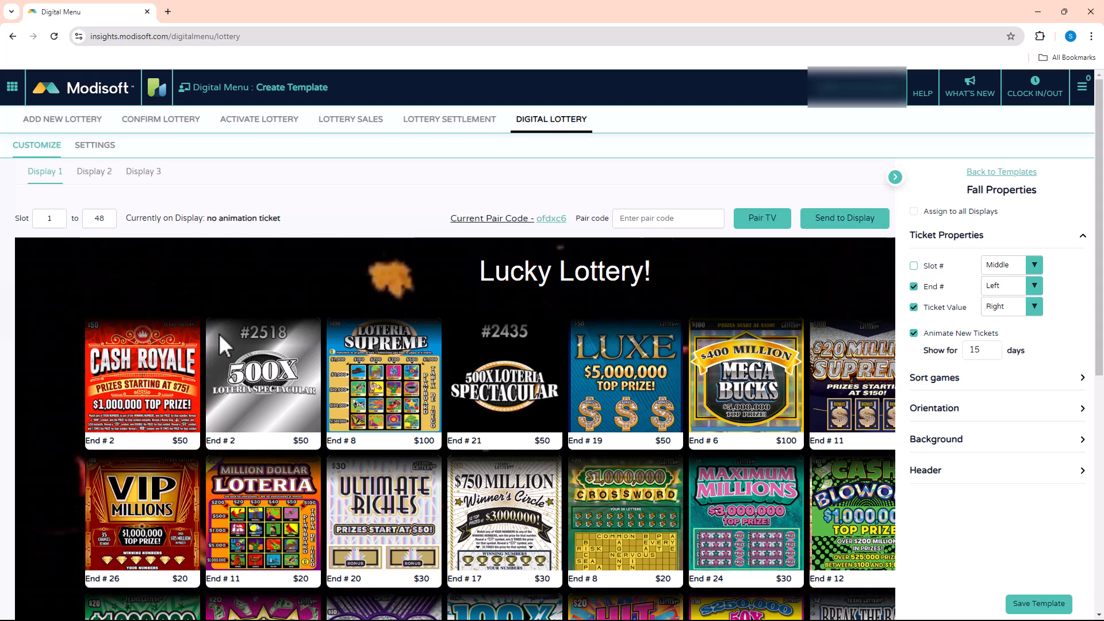
left_click(914, 266)
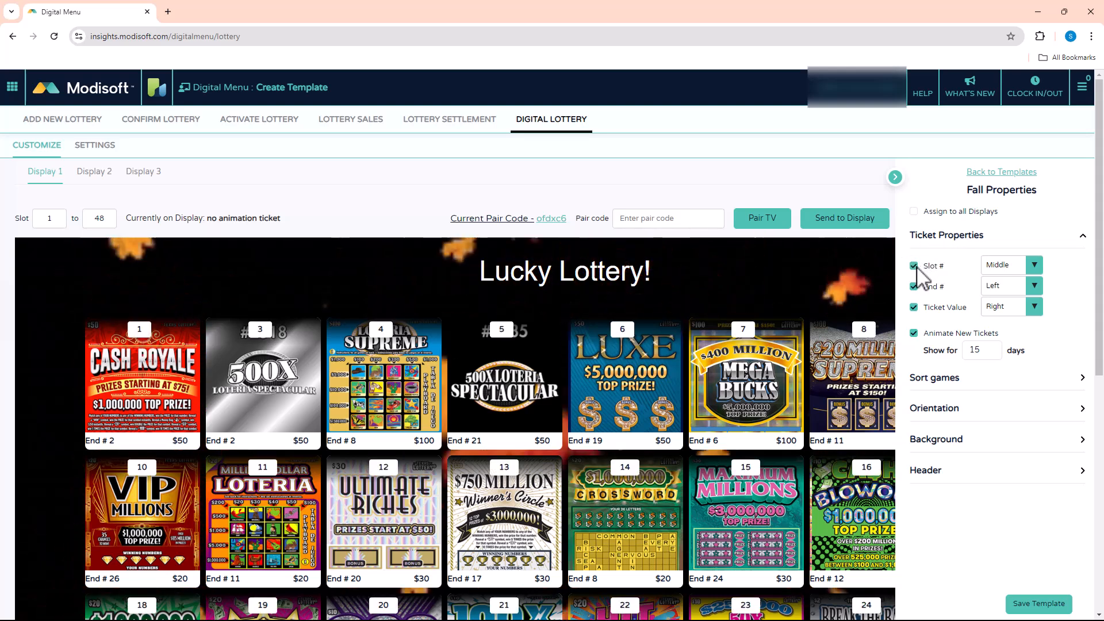
Try the Left and Right positions for the Slot # on the tickets and return it to Middle.
left_click(1033, 268)
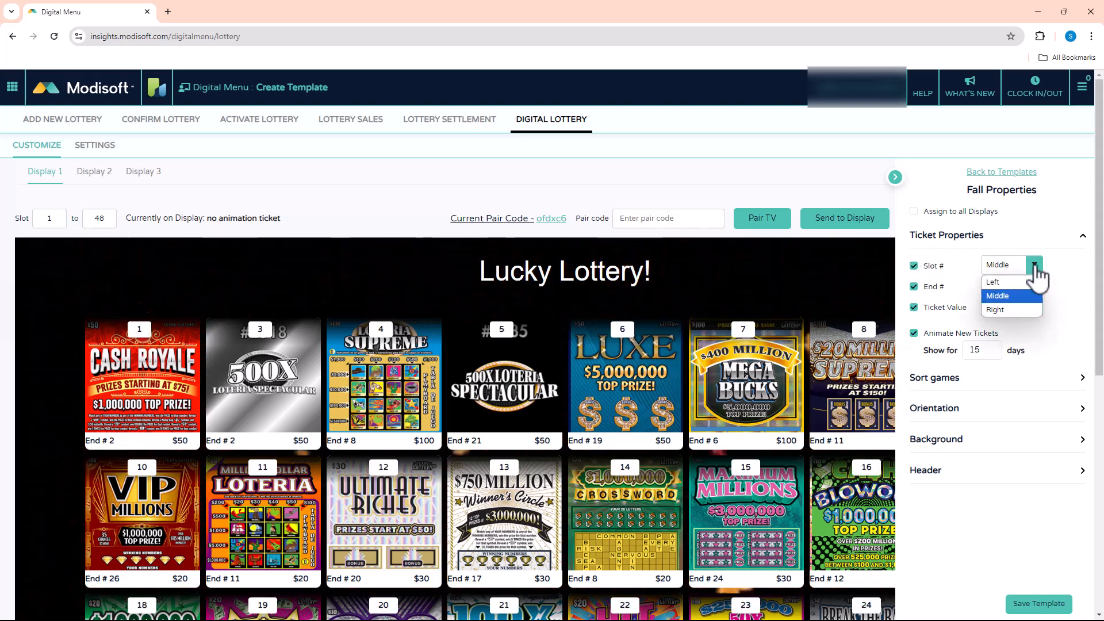
left_click(998, 282)
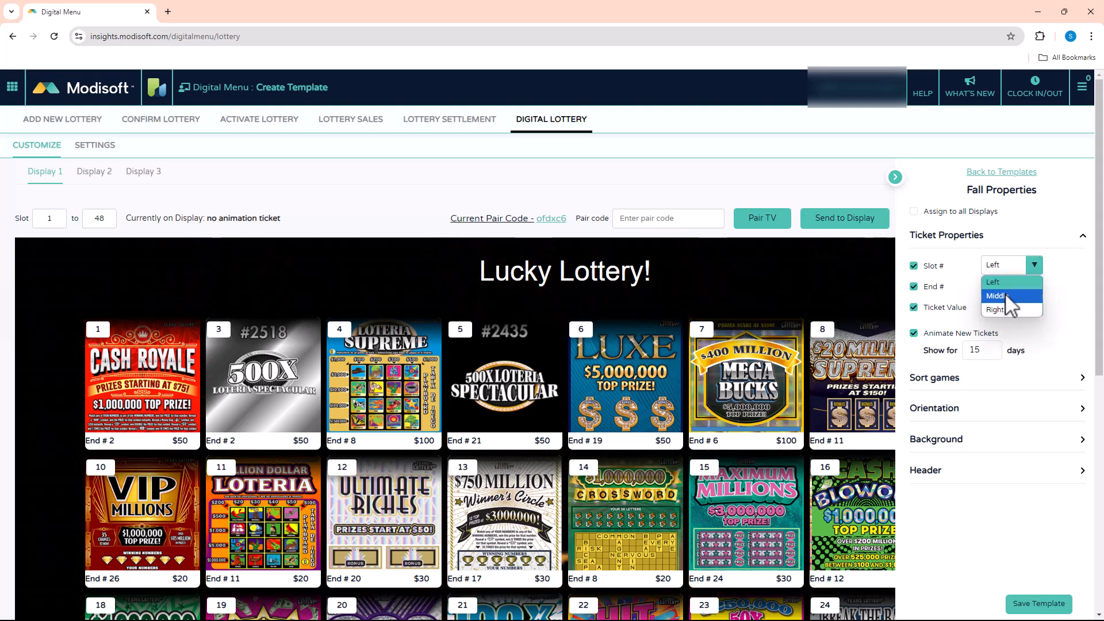
left_click(1000, 296)
left_click(1034, 265)
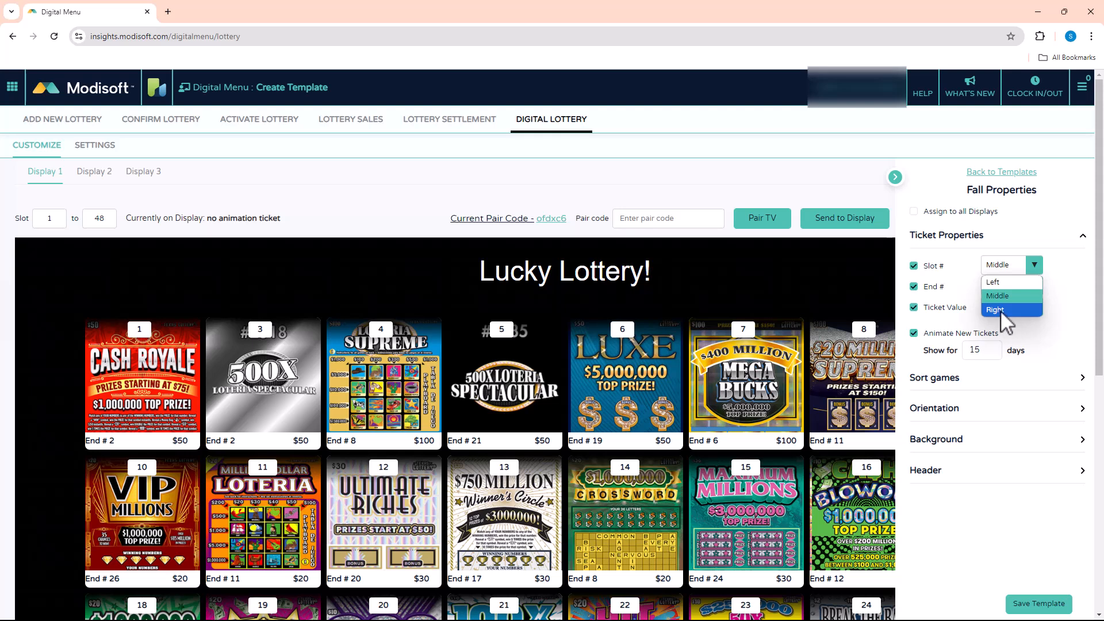
left_click(1001, 309)
left_click(1034, 265)
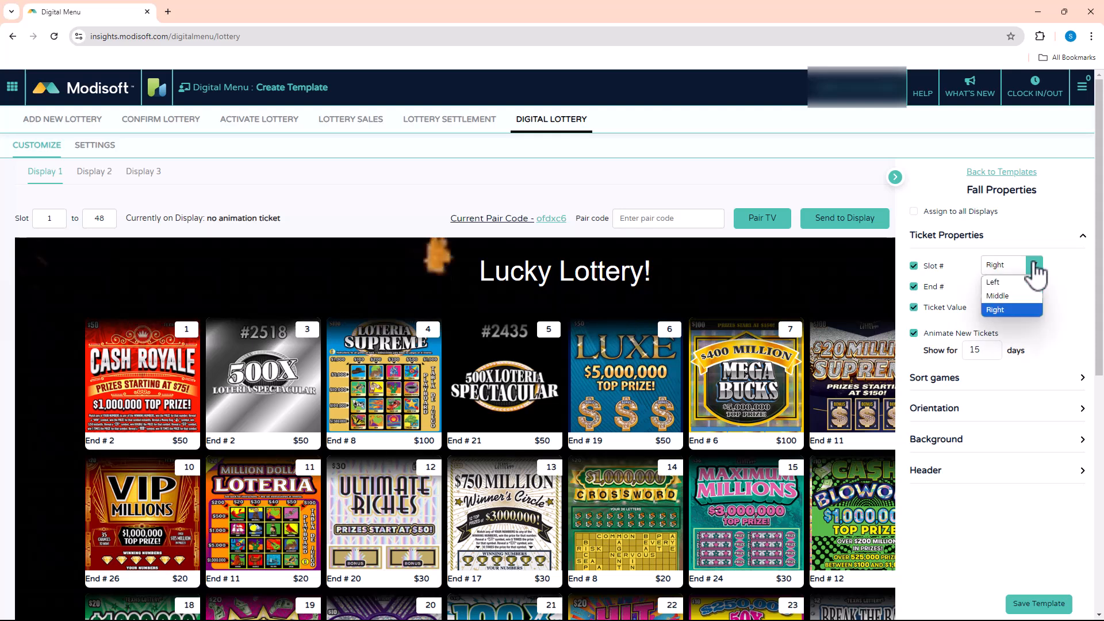
left_click(1008, 296)
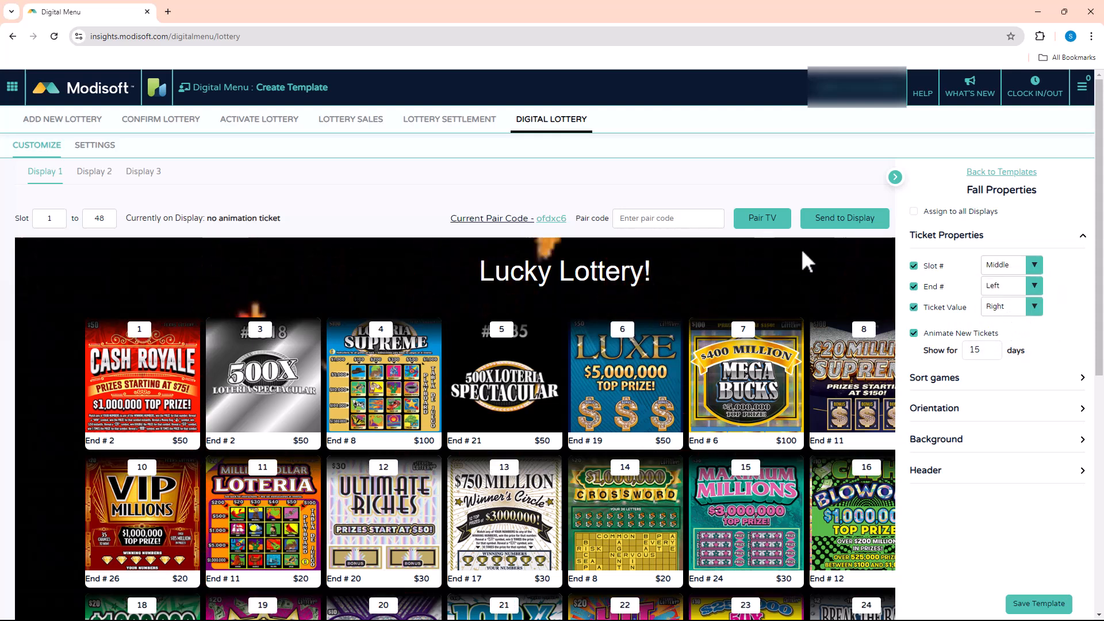
Hide the ticket value, keep the End # shown, and set the End # position to Middle.
left_click(914, 286)
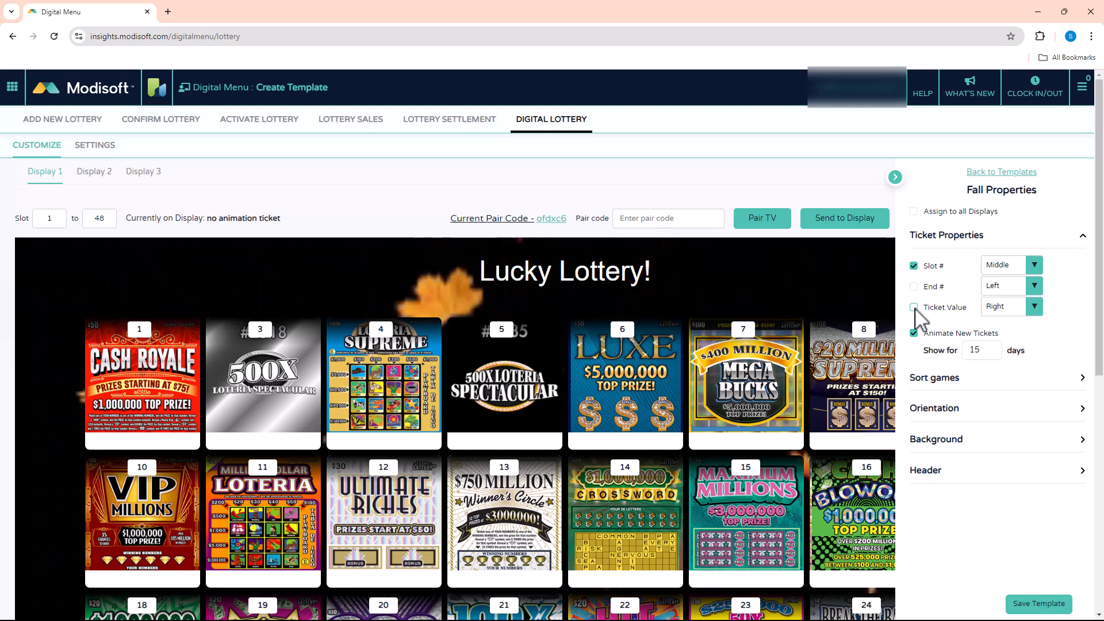
left_click(914, 307)
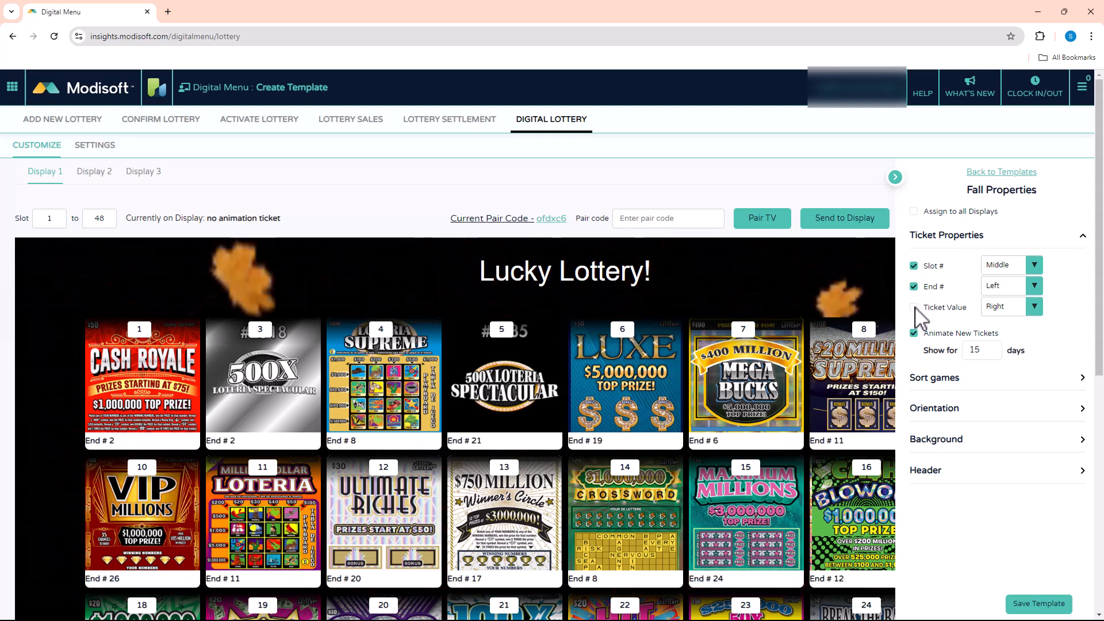
left_click(1034, 285)
left_click(999, 317)
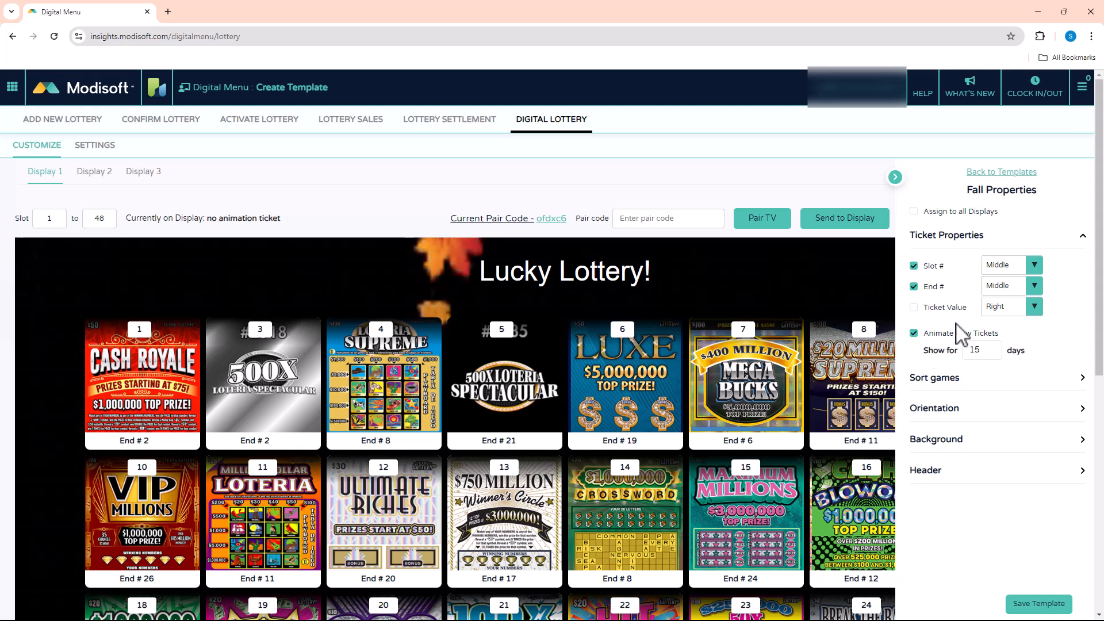
Clear the number of days for which new tickets are animated.
left_click_drag(986, 345, 972, 345)
key("BackSpace")
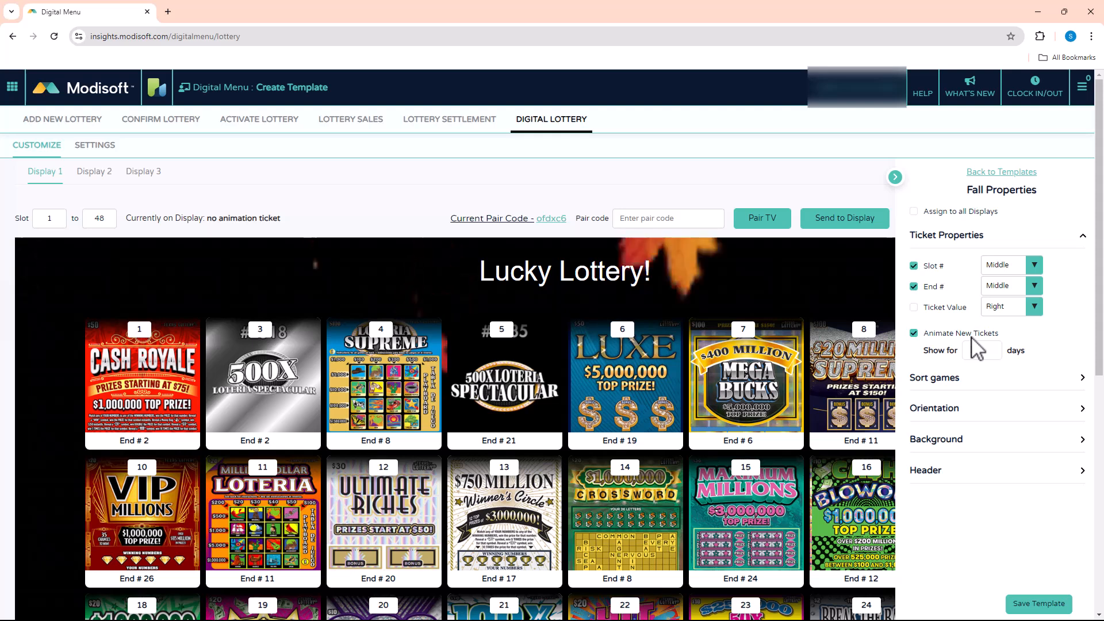
Try sorting the games by ticket price ascending, and settle on ticket price descending.
left_click(957, 385)
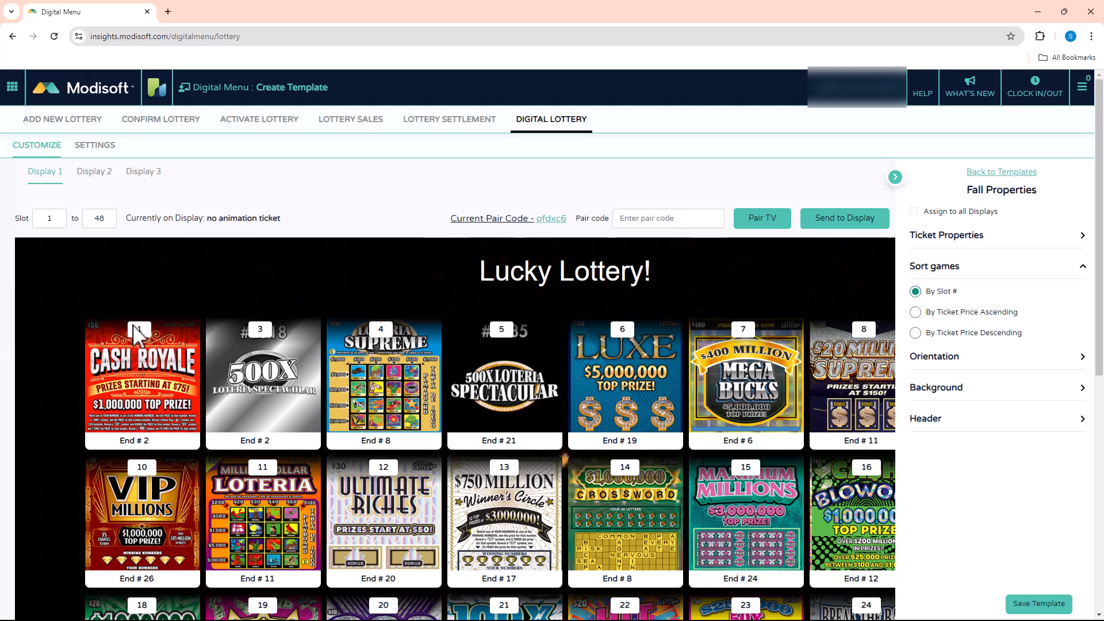
left_click(915, 313)
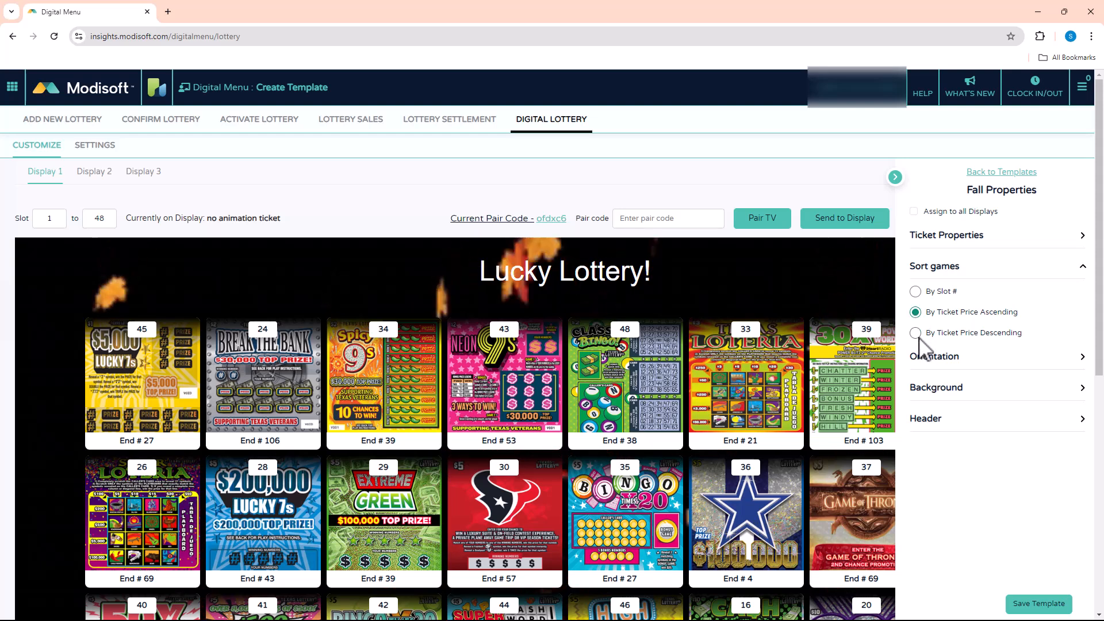
left_click(916, 333)
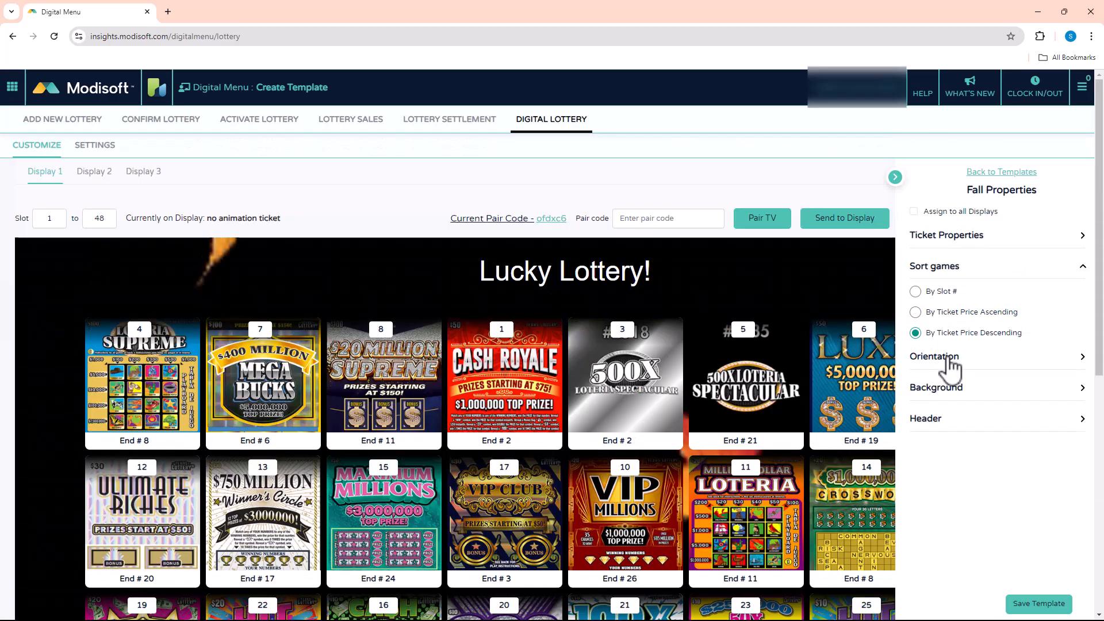
Try the Portrait and Portrait (Reverse) orientations for the display and return to Landscape.
left_click(952, 360)
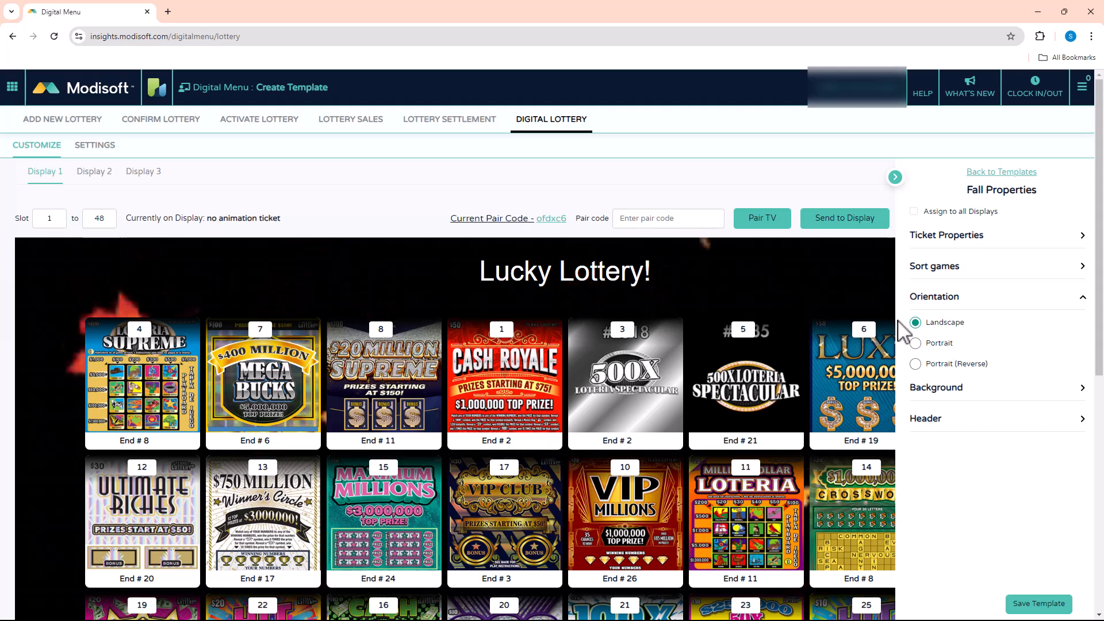
left_click(916, 344)
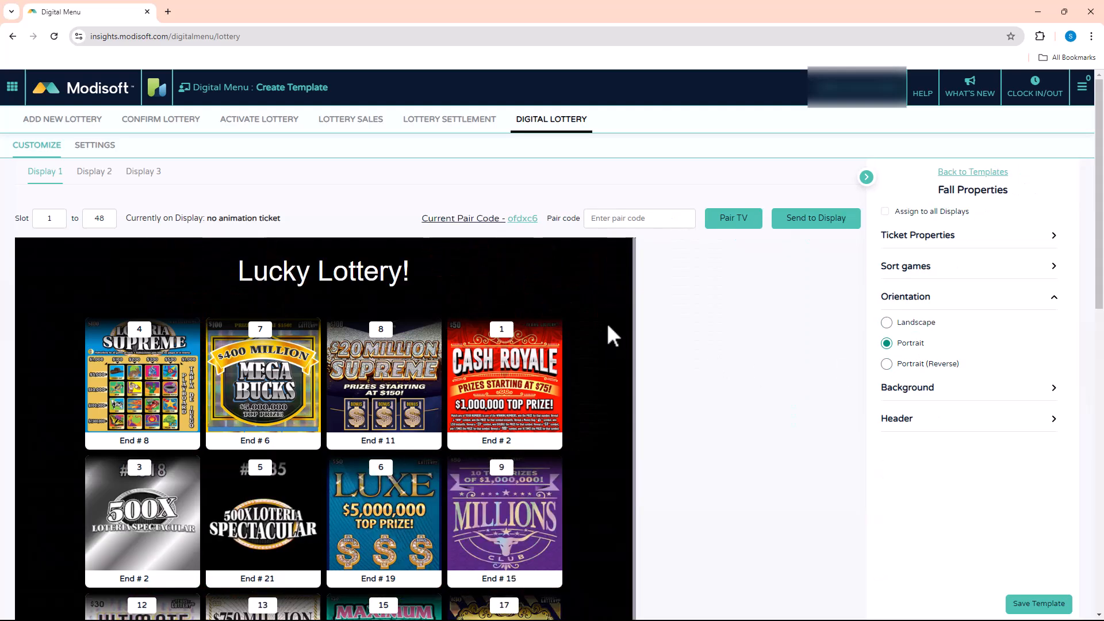
left_click(886, 363)
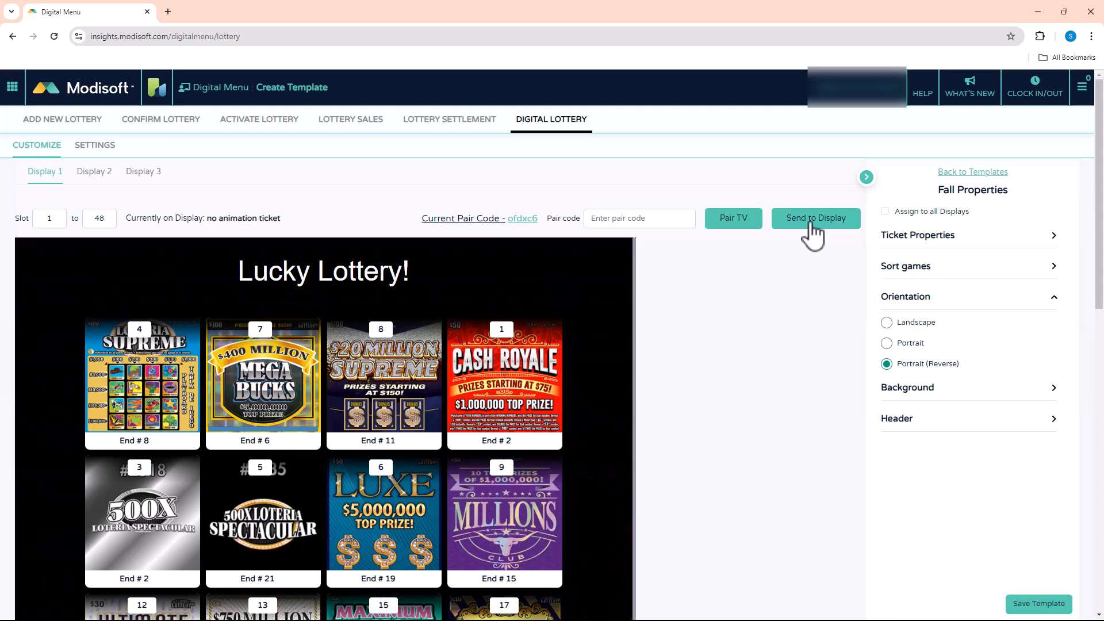
left_click(889, 322)
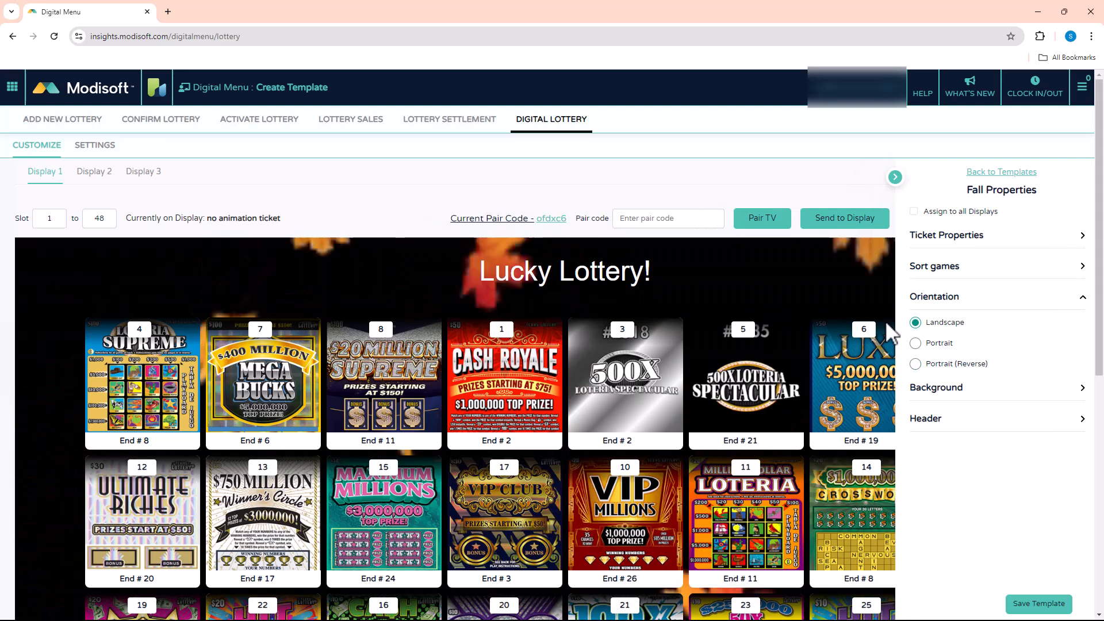
Replace the display's background with a solid turquoise color, #2fd3e9.
left_click(943, 387)
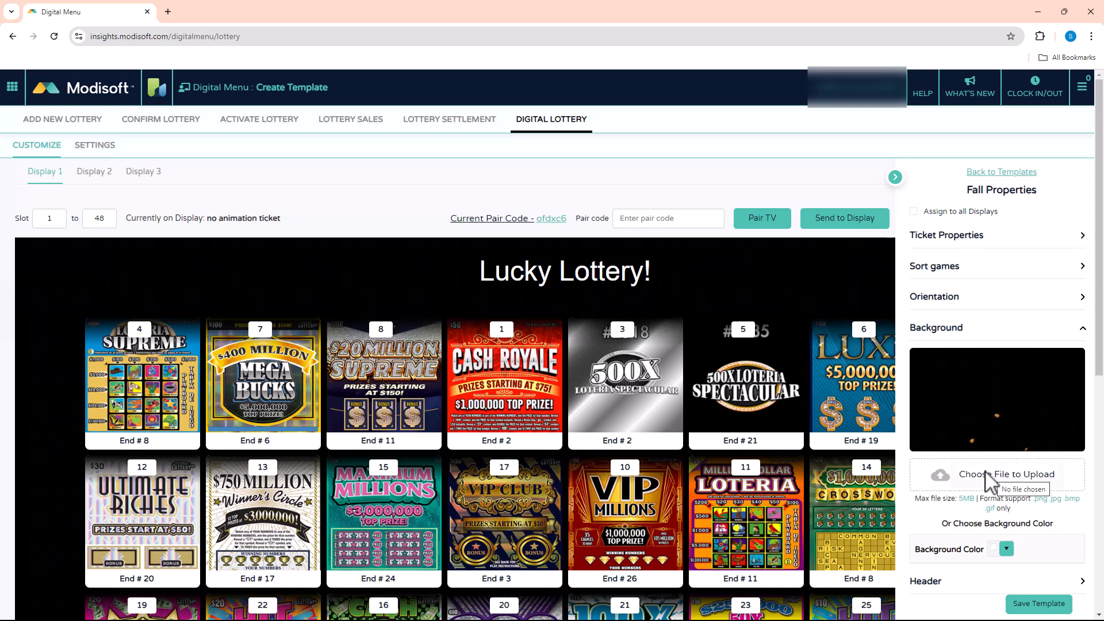
left_click(1006, 552)
left_click_drag(944, 395, 1044, 399)
left_click(1080, 399)
double_click(1025, 509)
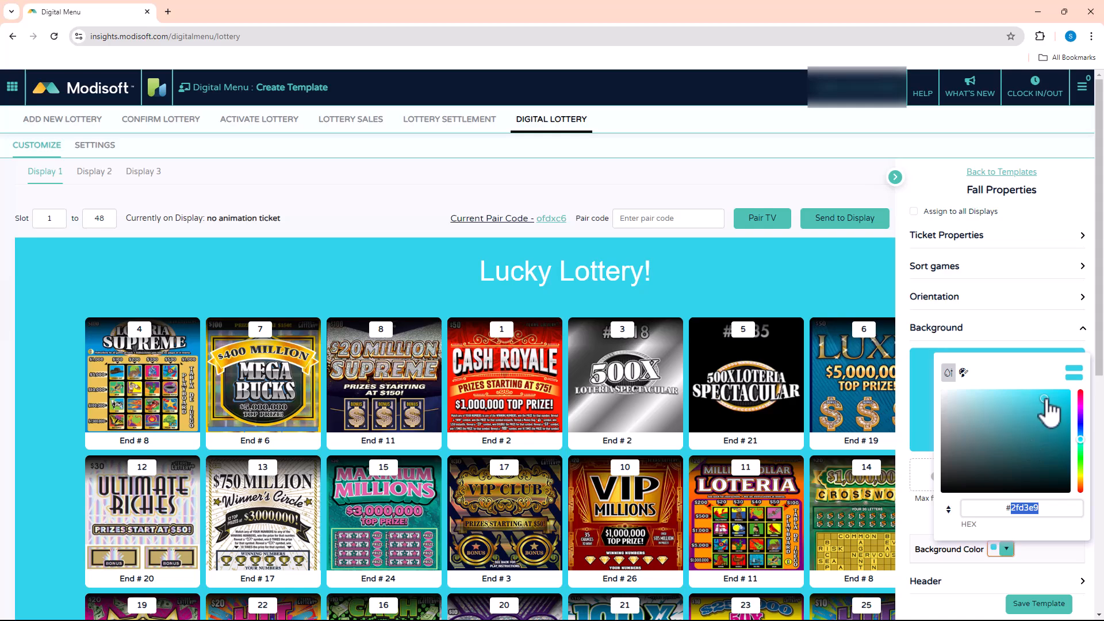
left_click(1040, 555)
In the header settings, try Logo for the left header, settle on Text, and enter the store's street address.
scroll(1039, 555, "down", 4)
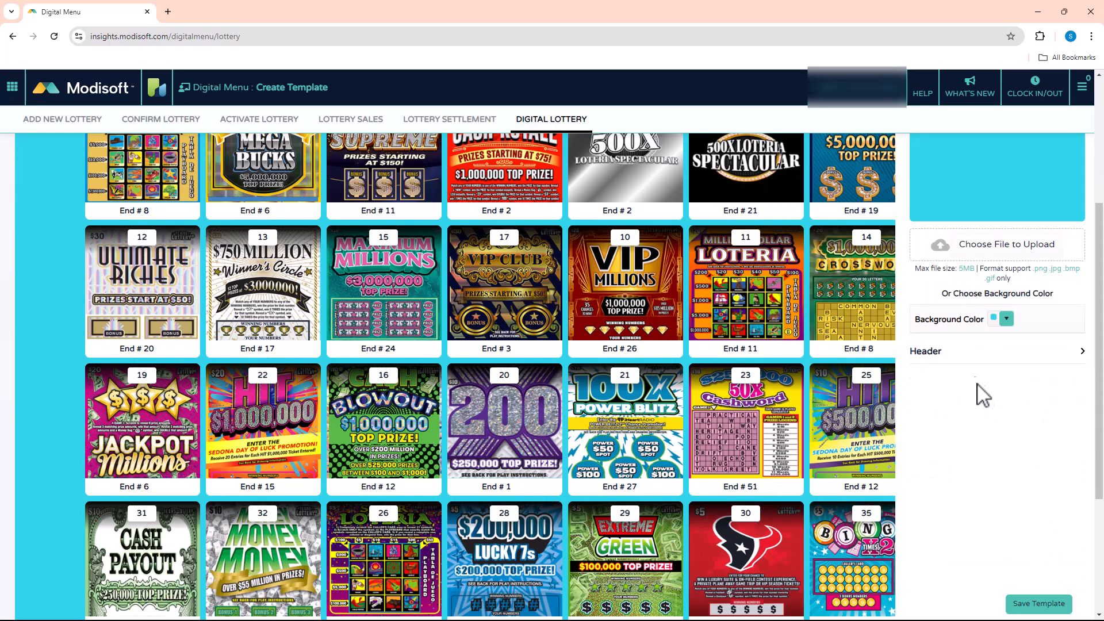
left_click(946, 350)
scroll(288, 276, "up", 4)
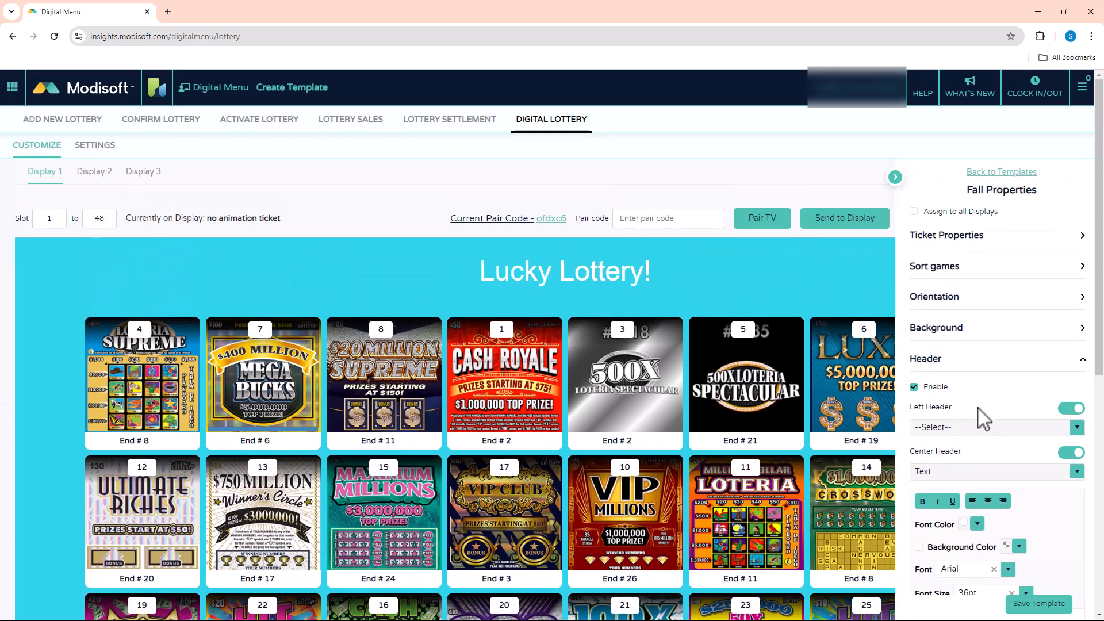
scroll(983, 418, "down", 1)
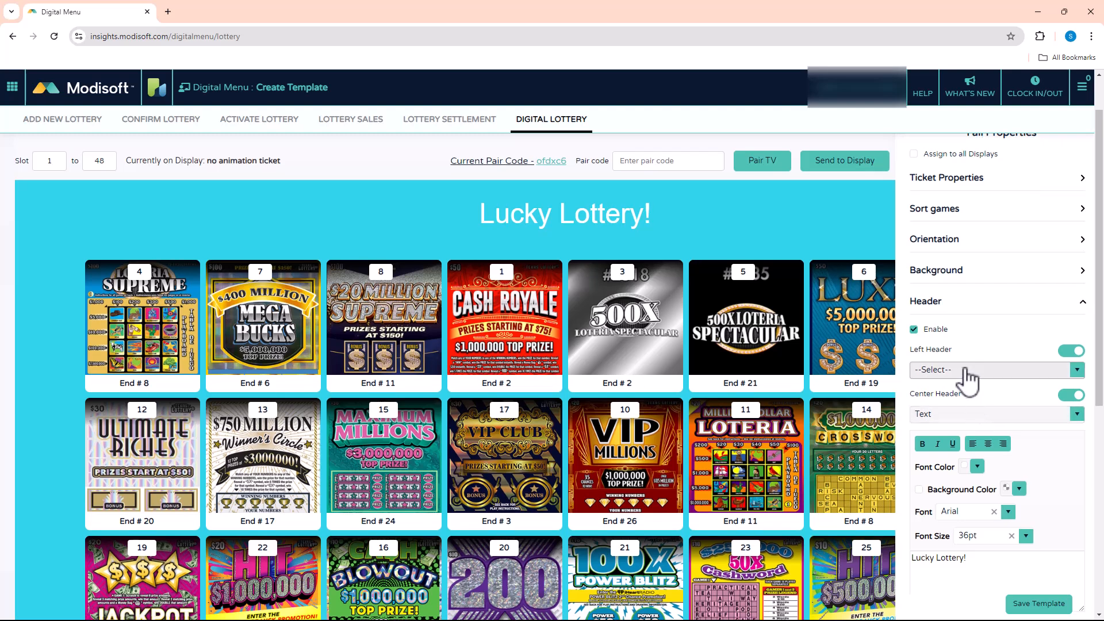
left_click(967, 372)
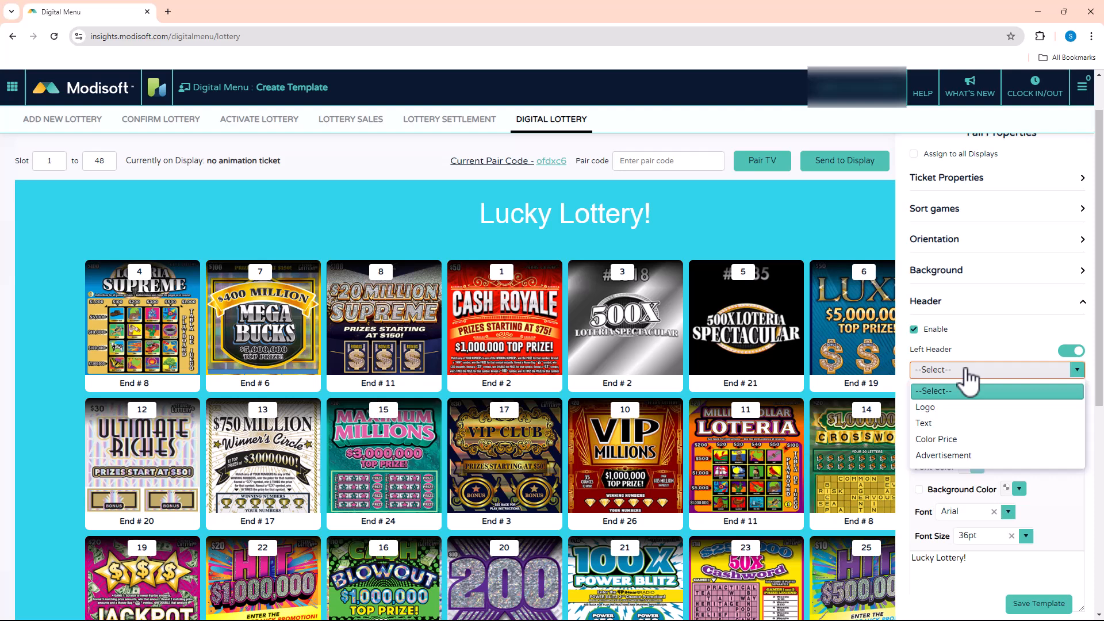
left_click(936, 410)
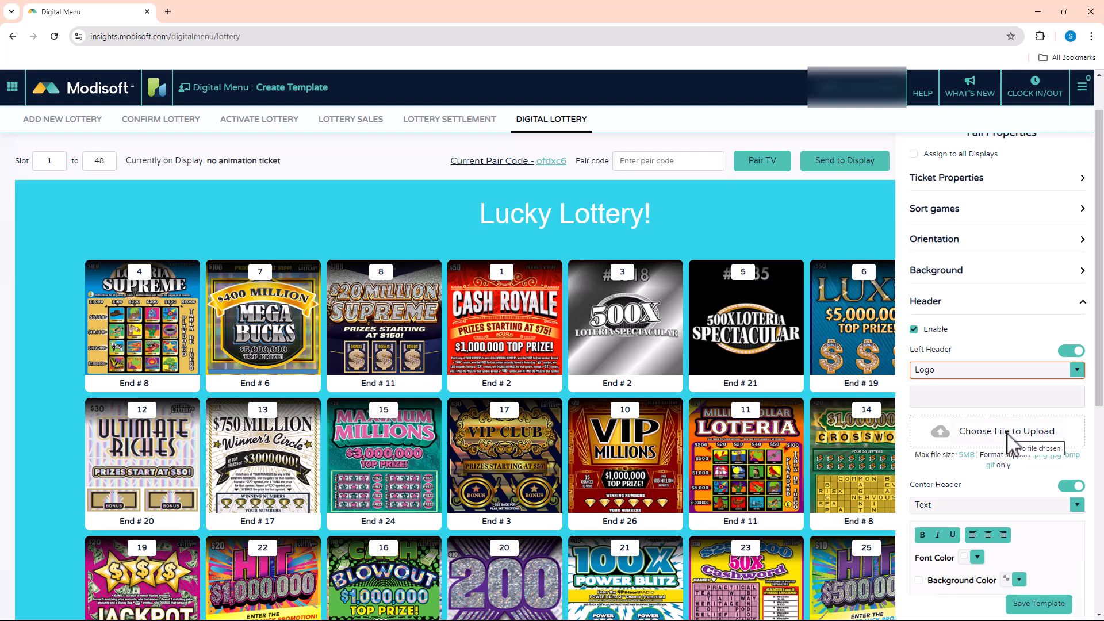
left_click(955, 372)
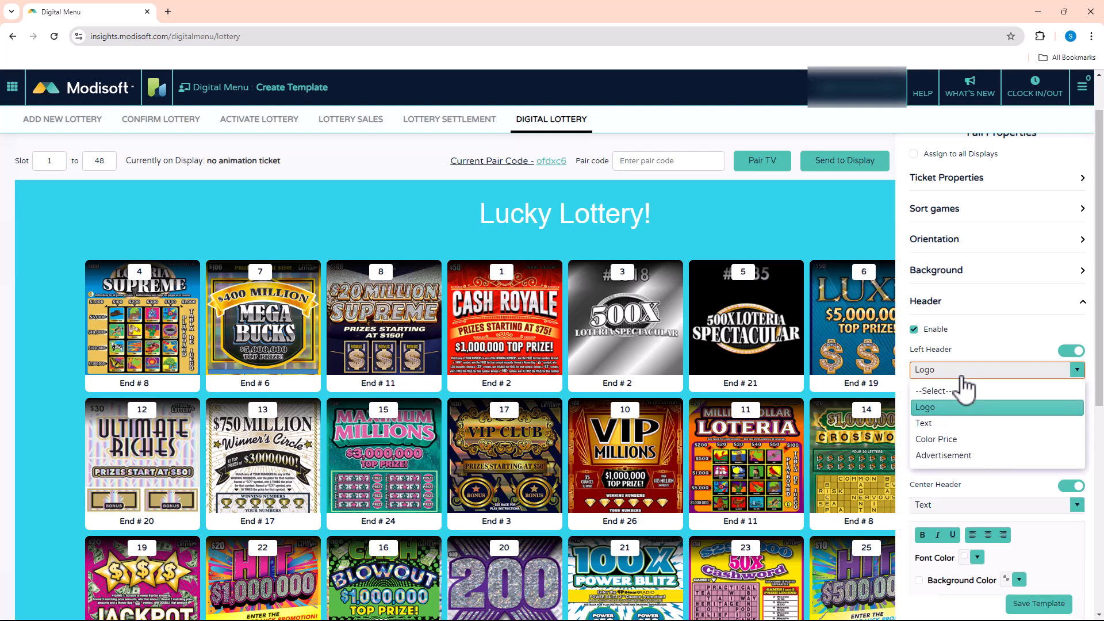
left_click(932, 427)
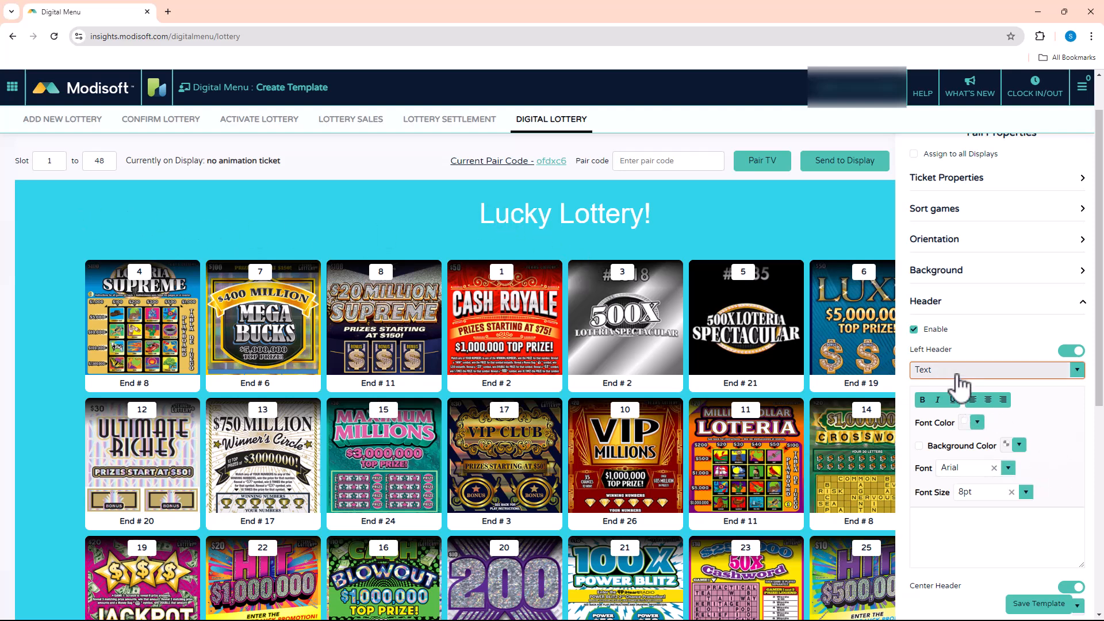
left_click(953, 527)
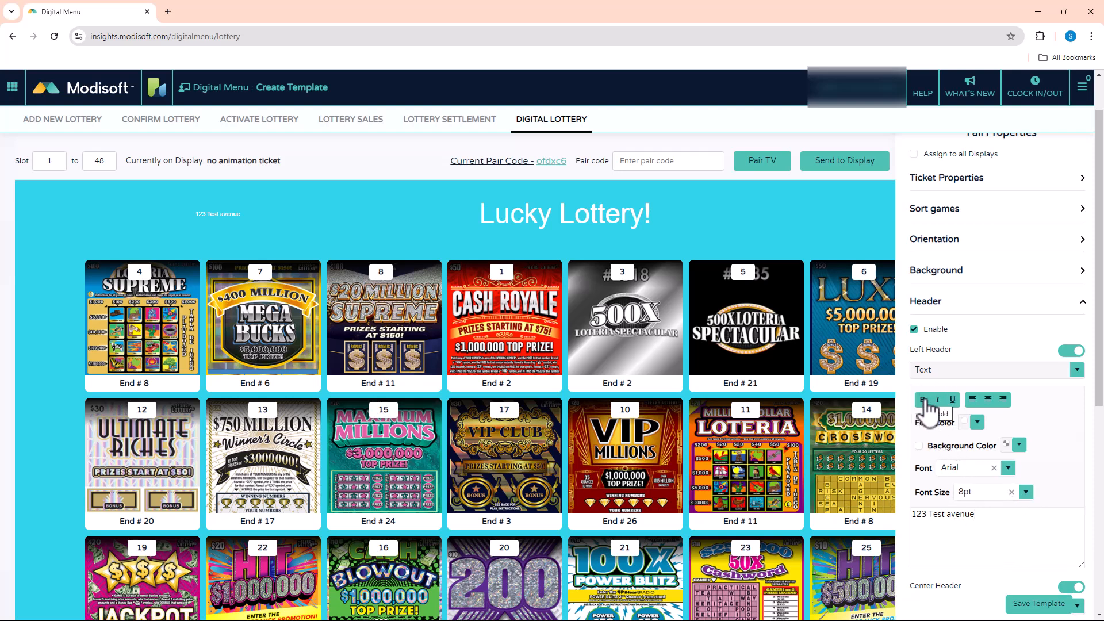
Try center and right alignment for the left header text, and settle on left alignment.
left_click(974, 400)
left_click(988, 400)
left_click(1003, 400)
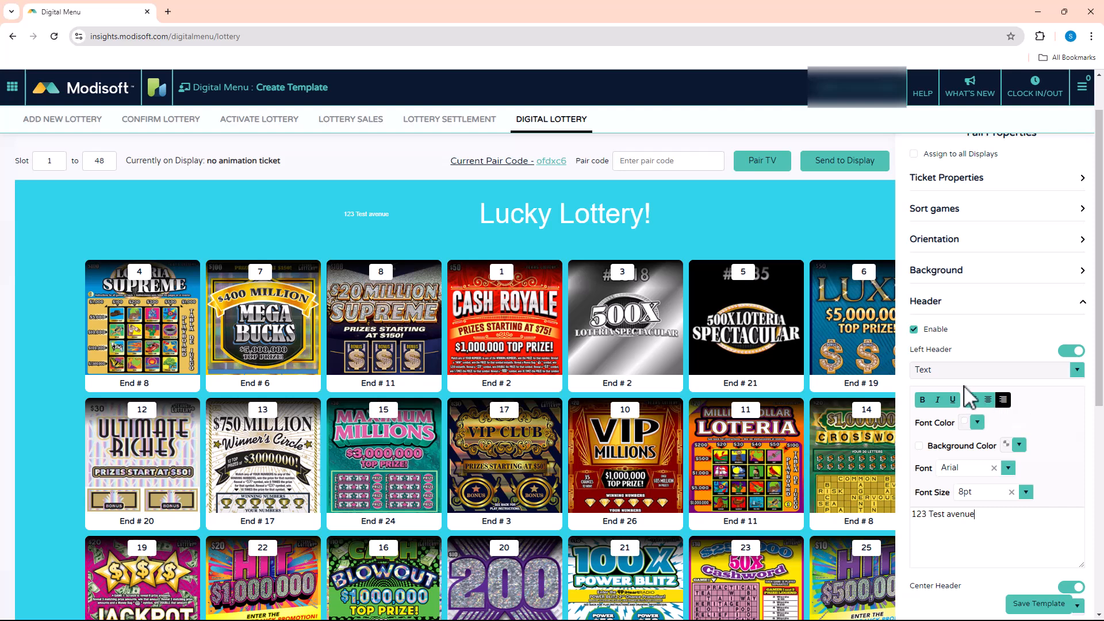
left_click(972, 400)
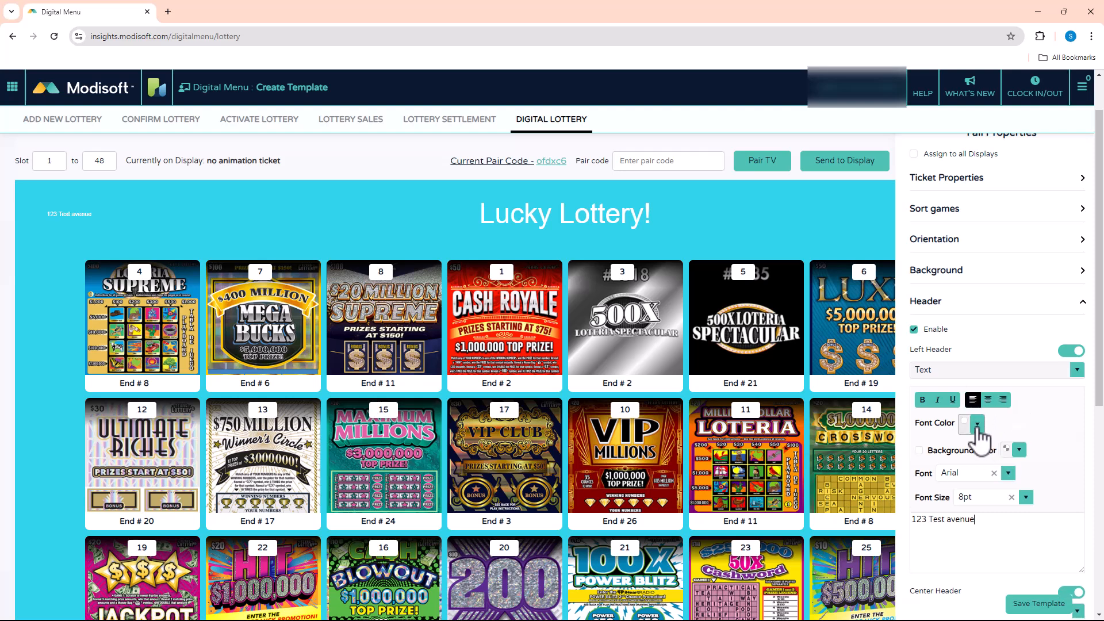
Set the left header text's font color to red, #fb0a0a.
left_click(977, 426)
left_click_drag(953, 490, 1065, 474)
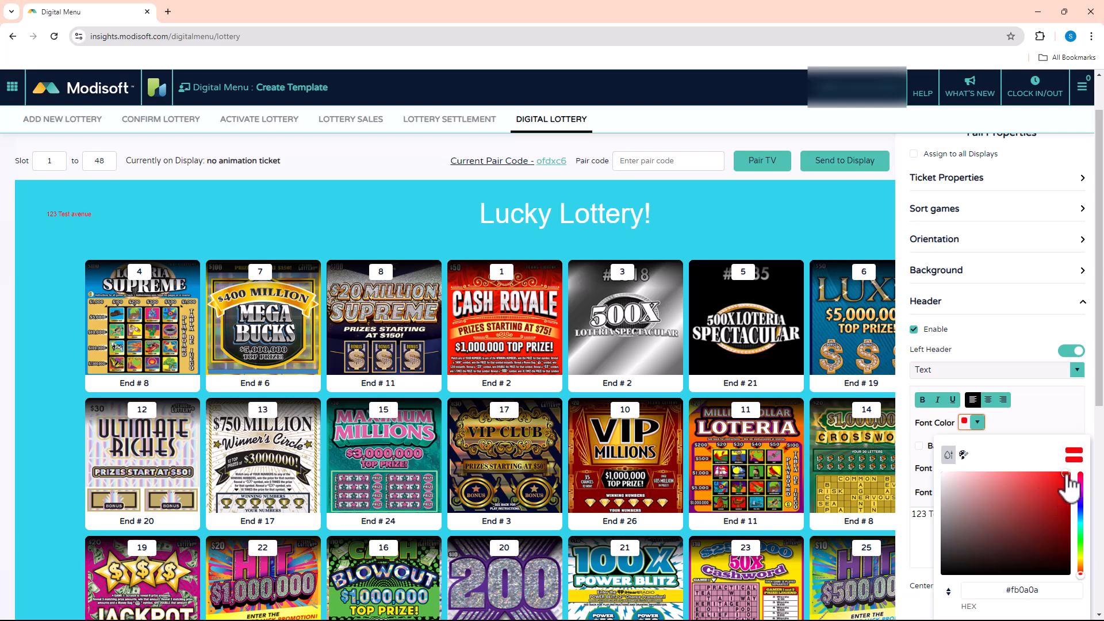
left_click(1030, 438)
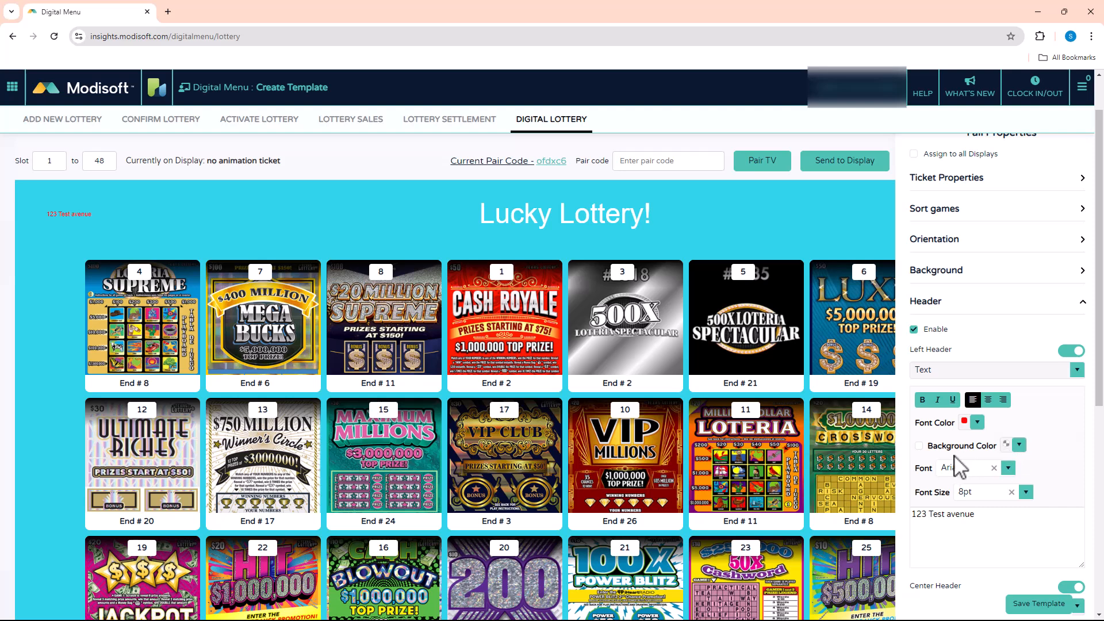
Try a dark brown background color, #341a1aff, behind the left header text and turn the background off again.
left_click(919, 446)
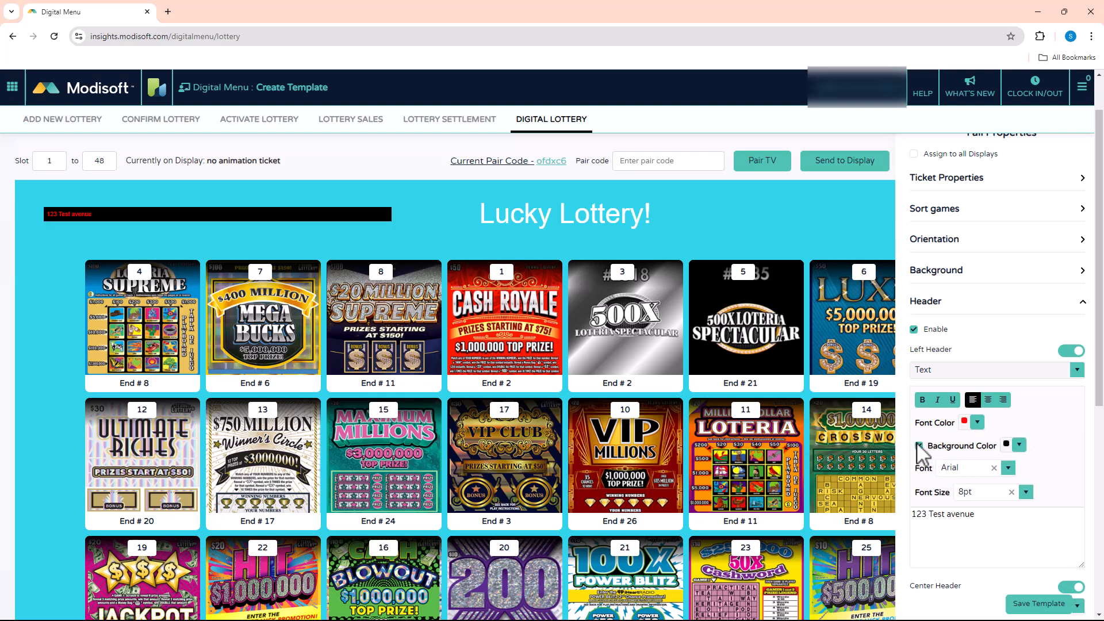
left_click(1016, 446)
mouse_move(984, 347)
left_mouse_down()
mouse_move(1063, 295)
mouse_move(1029, 352)
mouse_move(1004, 369)
left_mouse_up()
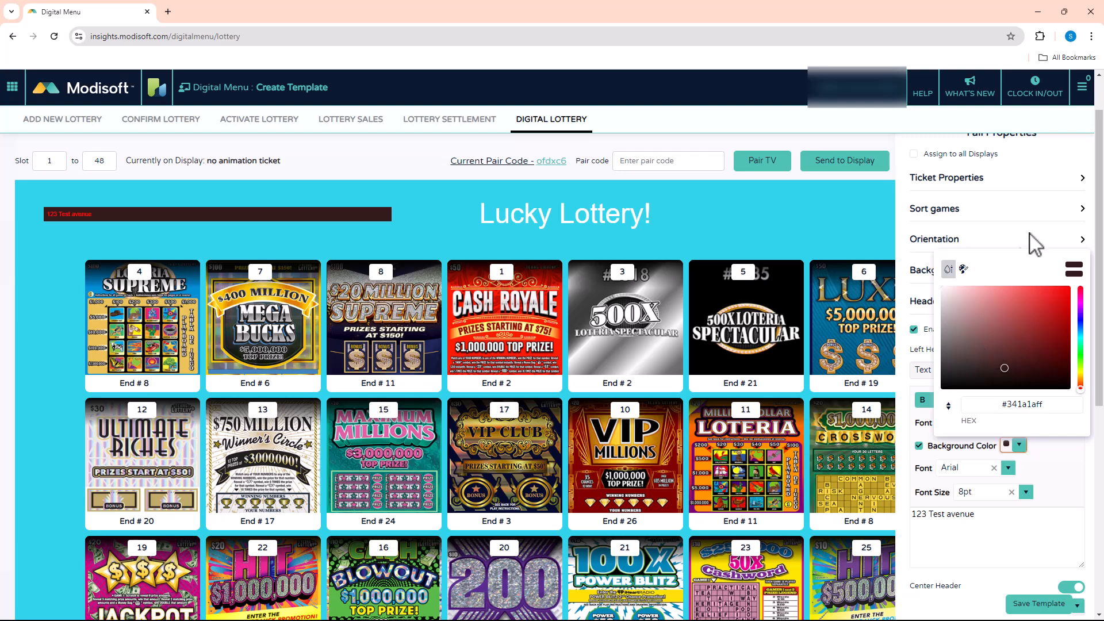
left_click(1063, 478)
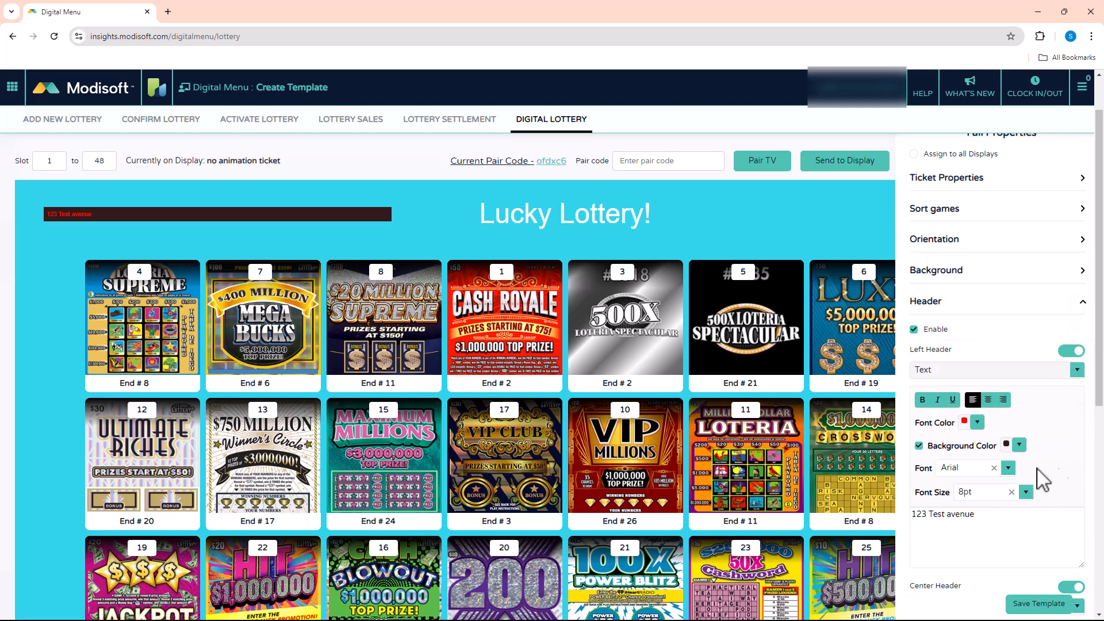
left_click(919, 447)
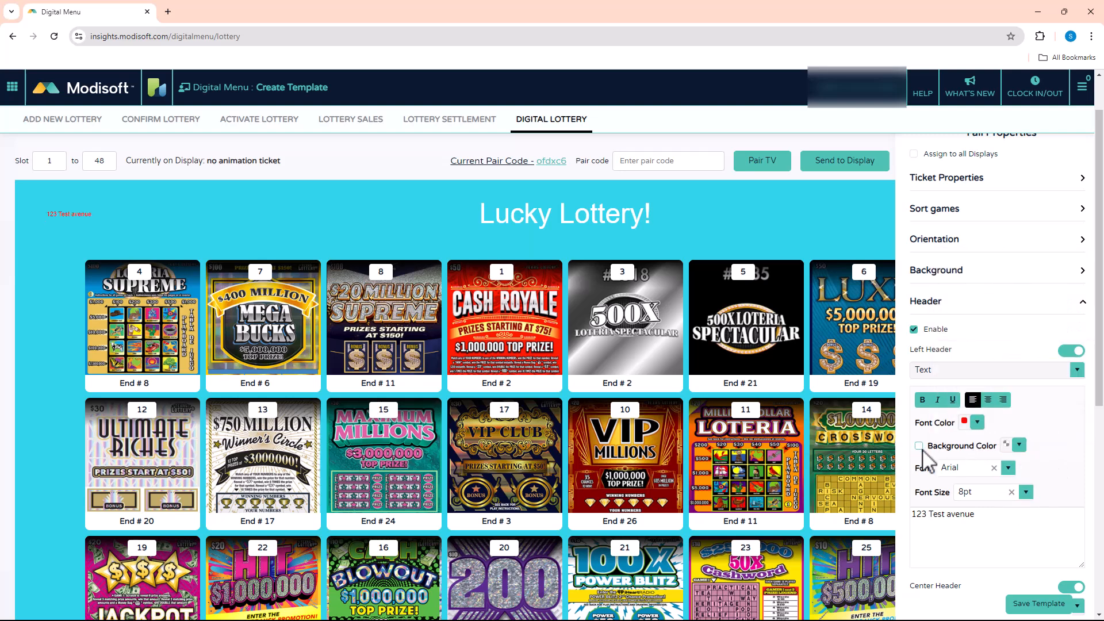
Try Georgia for the left header text, settle on Tahoma, and set its font size to 14pt.
left_click(1008, 469)
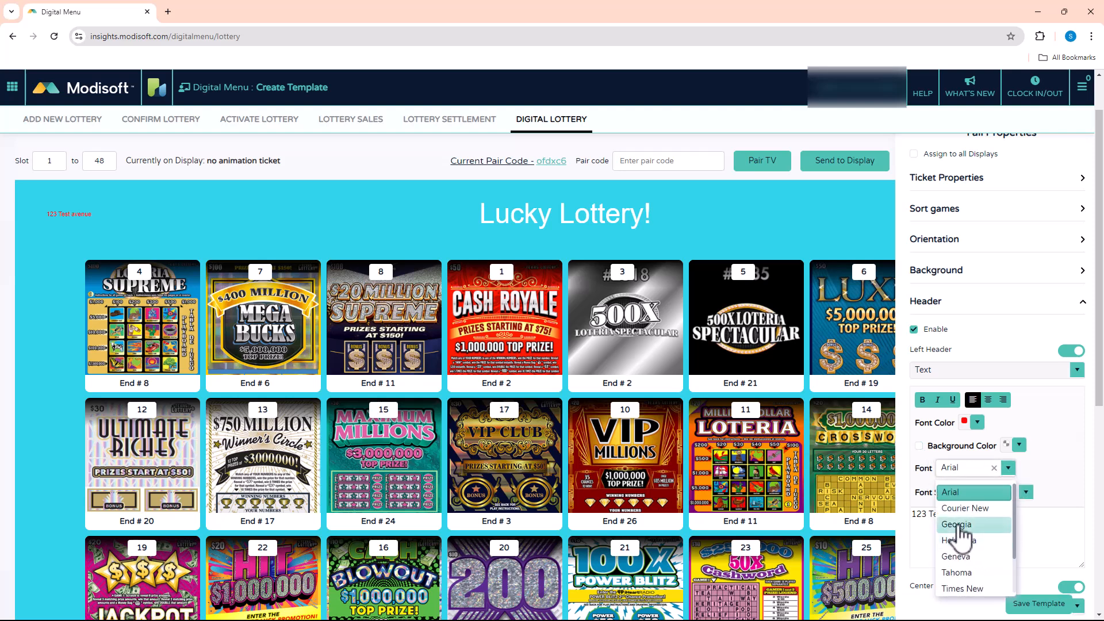
left_click(956, 524)
left_click(1008, 469)
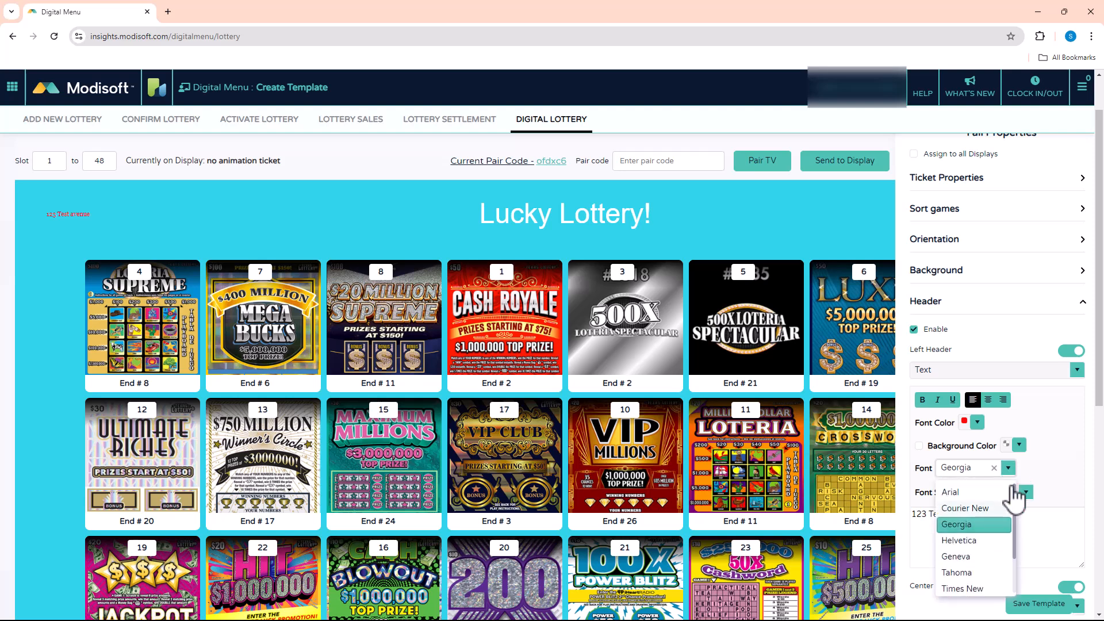
left_click(968, 573)
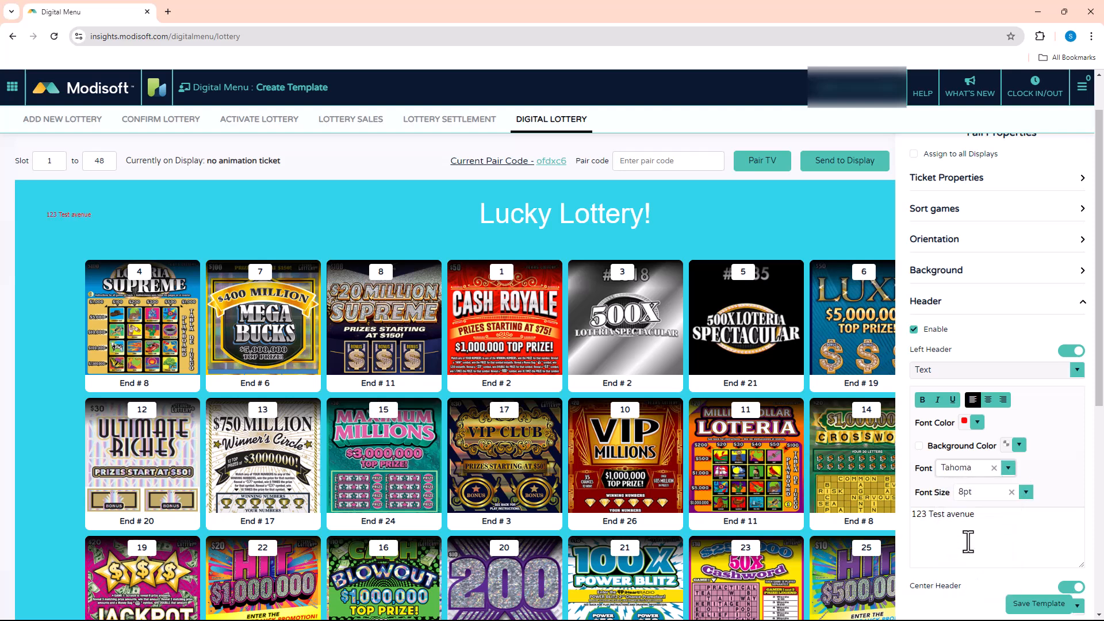
left_click(1026, 492)
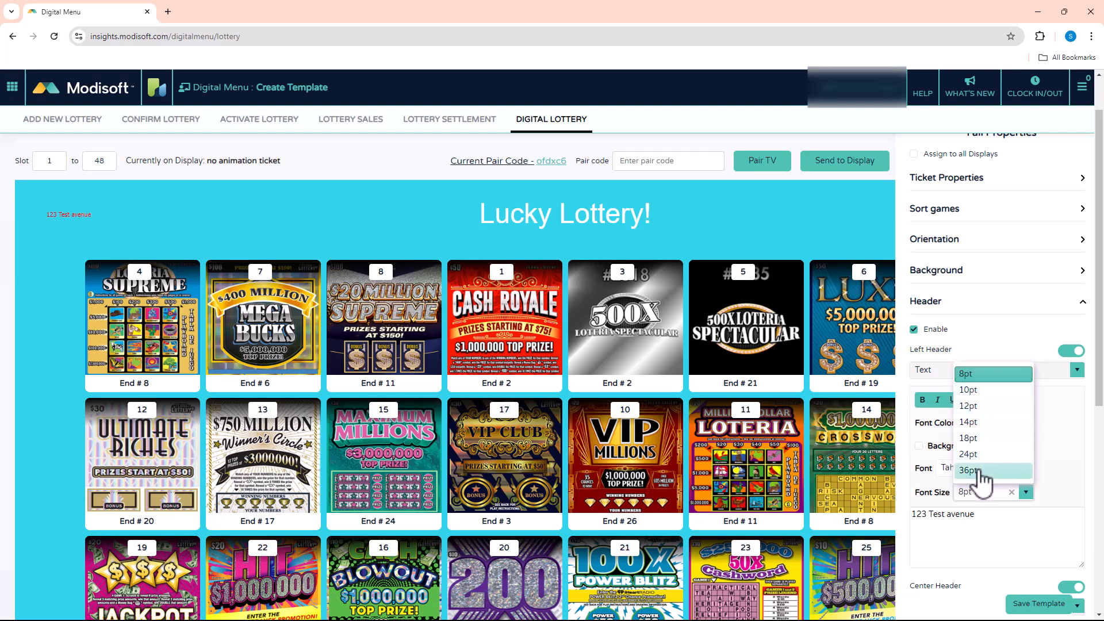
left_click(972, 422)
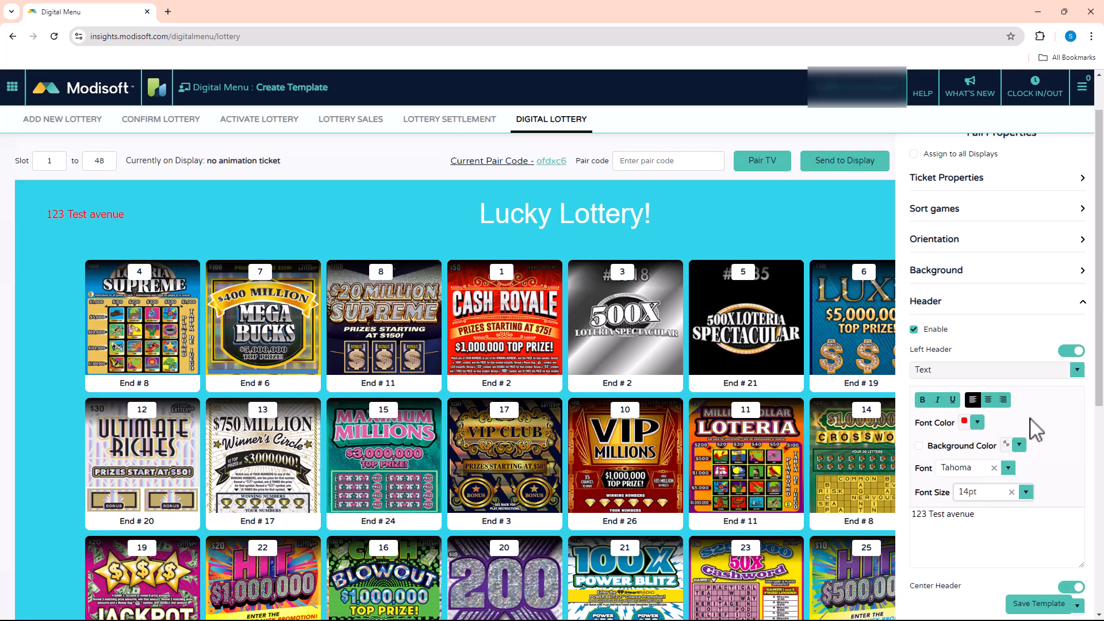
Set the right header to Color Price and check the full-width display preview with the properties temporarily collapsed.
scroll(1066, 434, "down", 4)
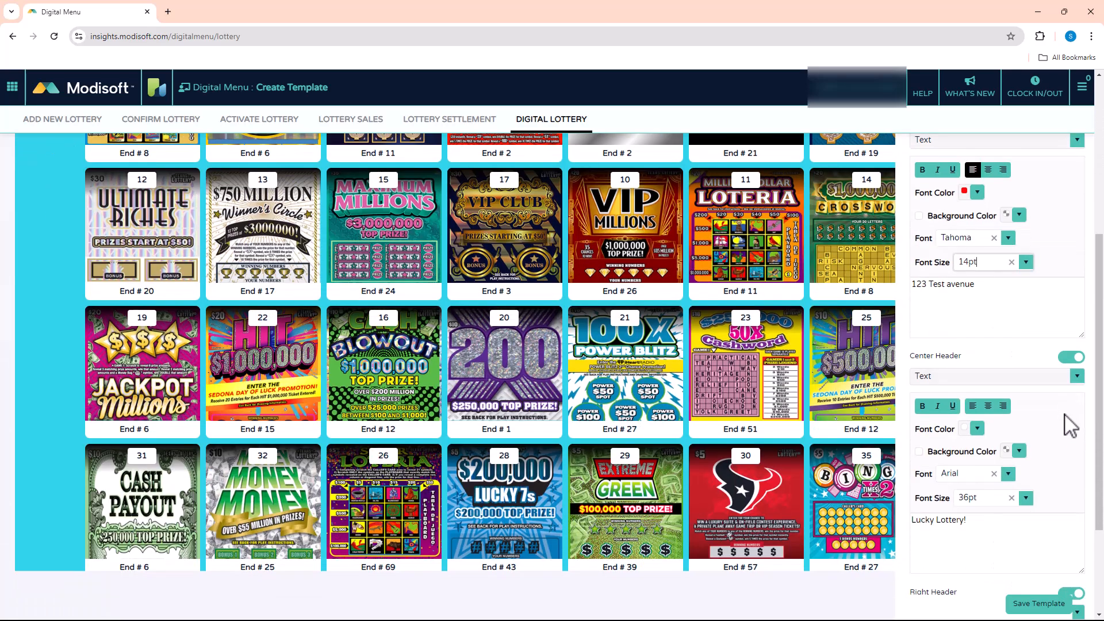
scroll(1065, 476, "up", 1)
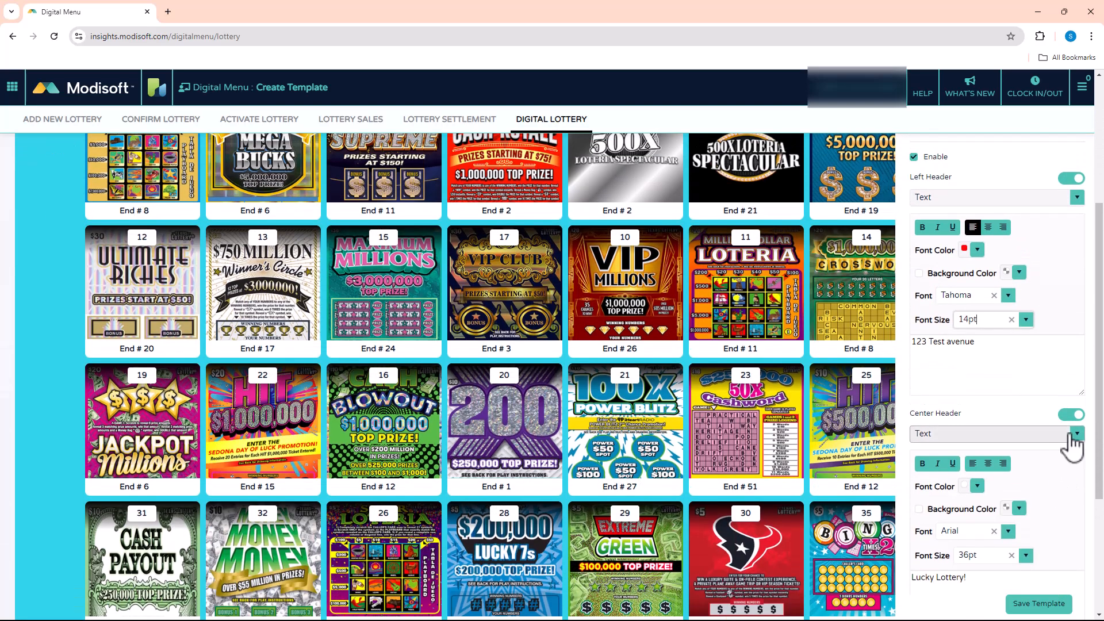
scroll(1060, 485, "down", 3)
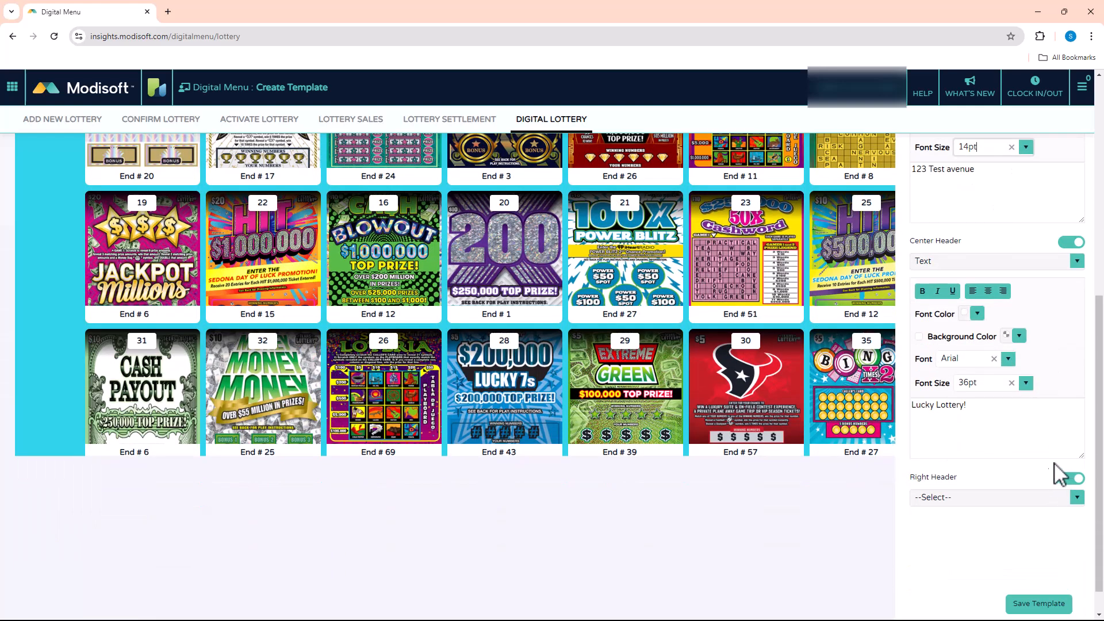
left_click(1071, 499)
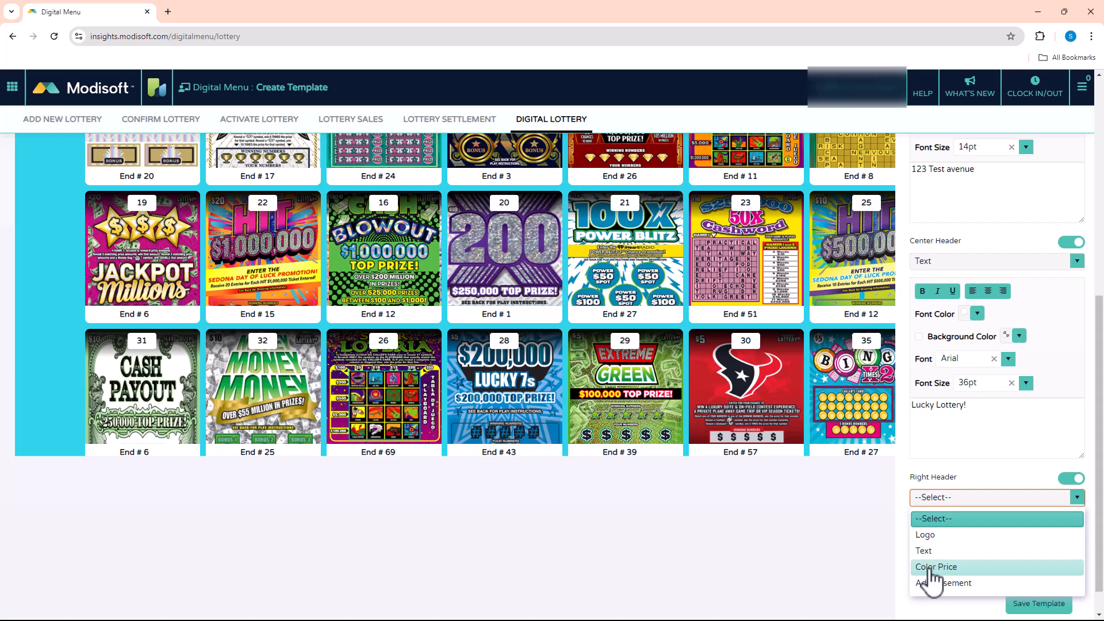
left_click(931, 567)
scroll(721, 284, "up", 7)
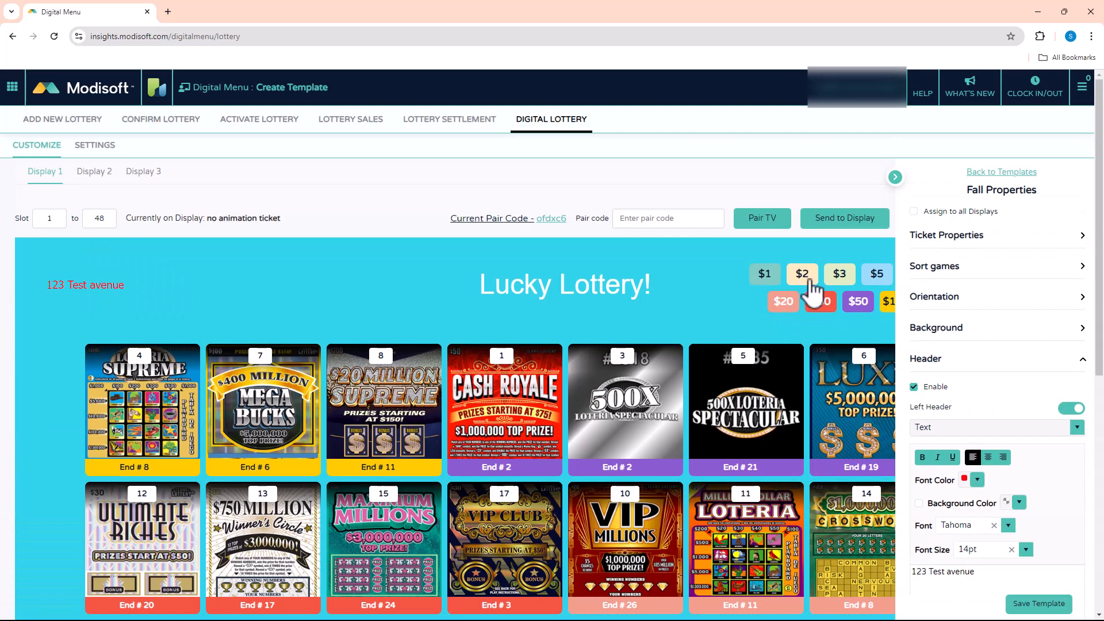
left_click(895, 178)
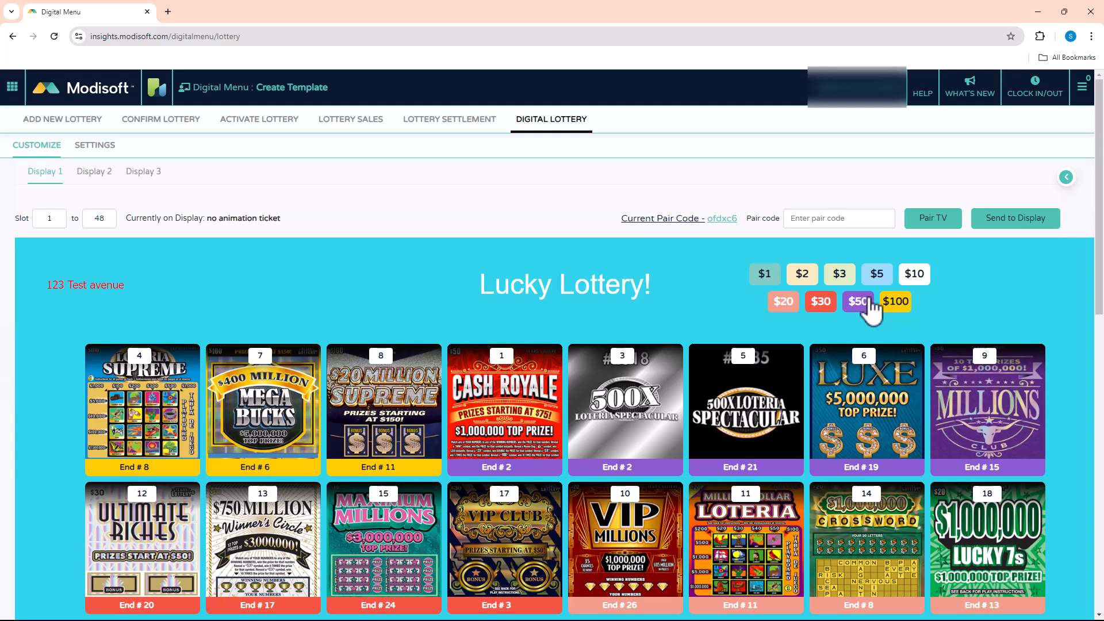
left_click(1066, 177)
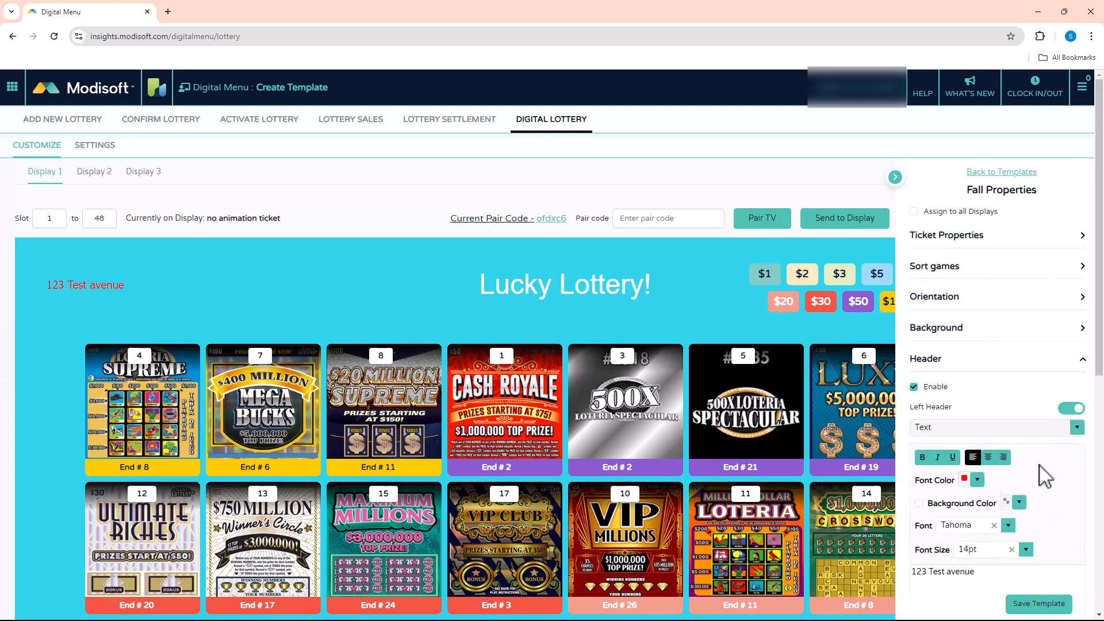
Change the $100 color price's background color to bright green, #12ff2e.
scroll(1045, 479, "down", 5)
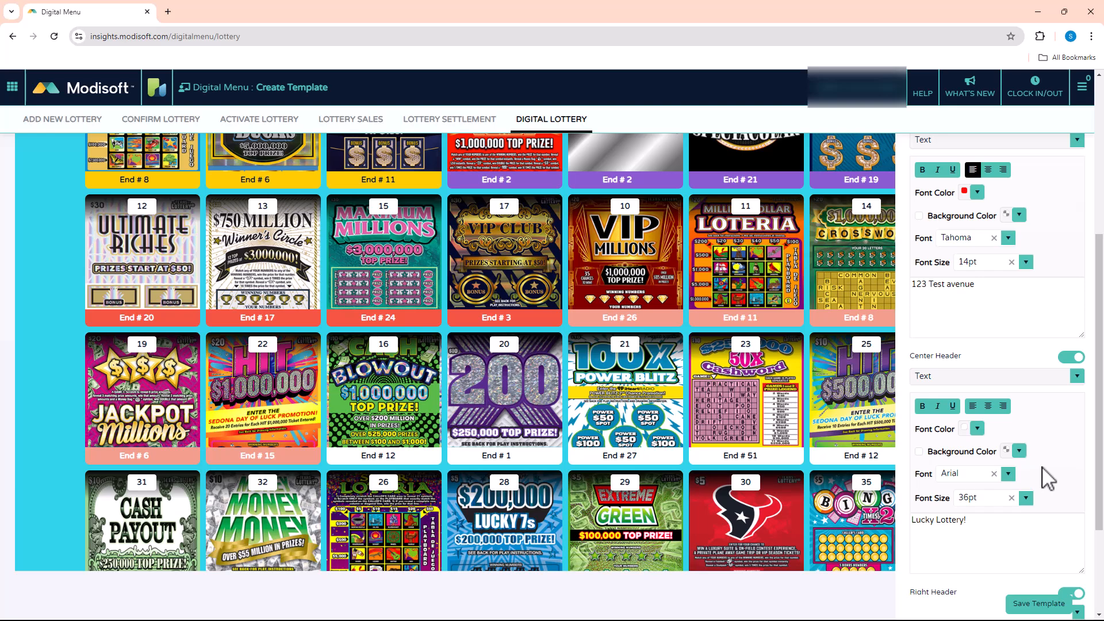
scroll(1047, 477, "down", 3)
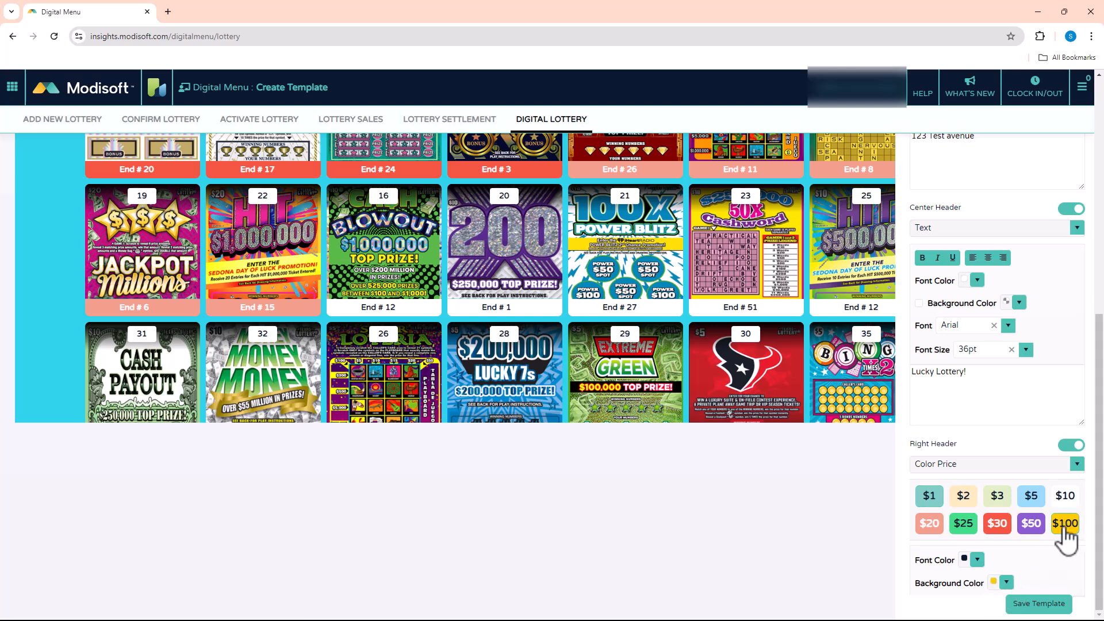
left_click(1006, 583)
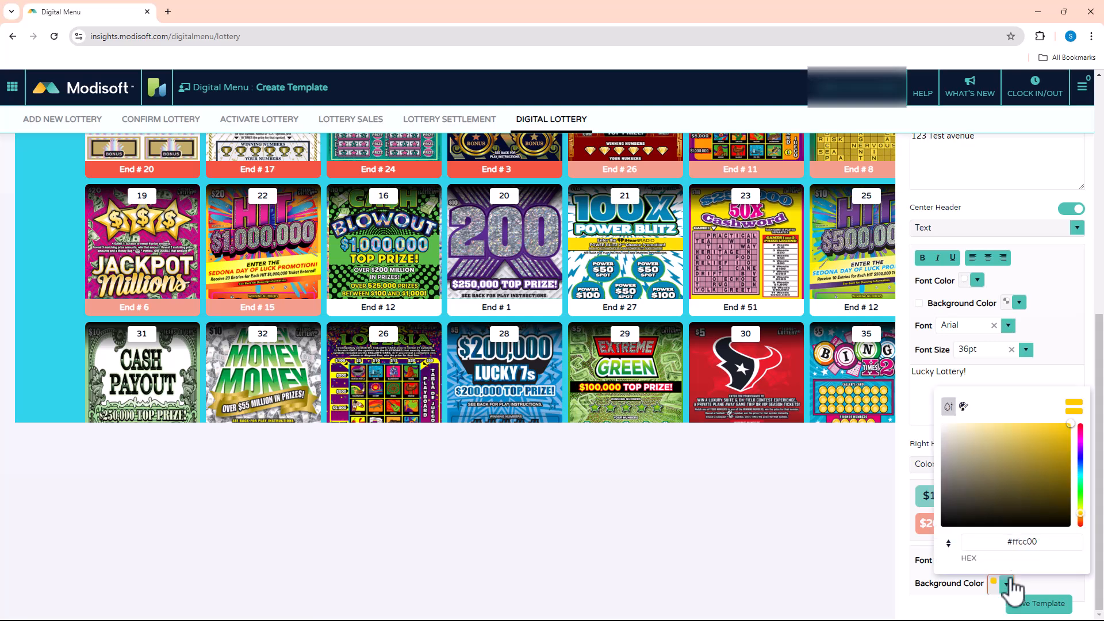
mouse_move(1022, 432)
left_mouse_down()
mouse_move(1000, 489)
mouse_move(1048, 502)
mouse_move(1080, 493)
mouse_move(1062, 424)
left_mouse_up()
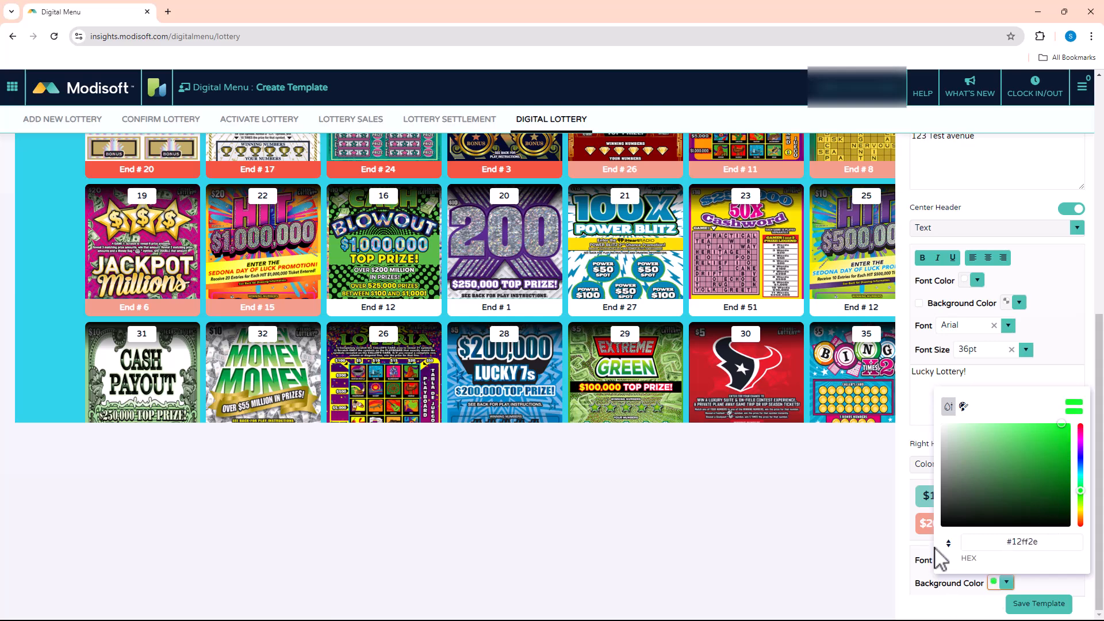
left_click(1057, 584)
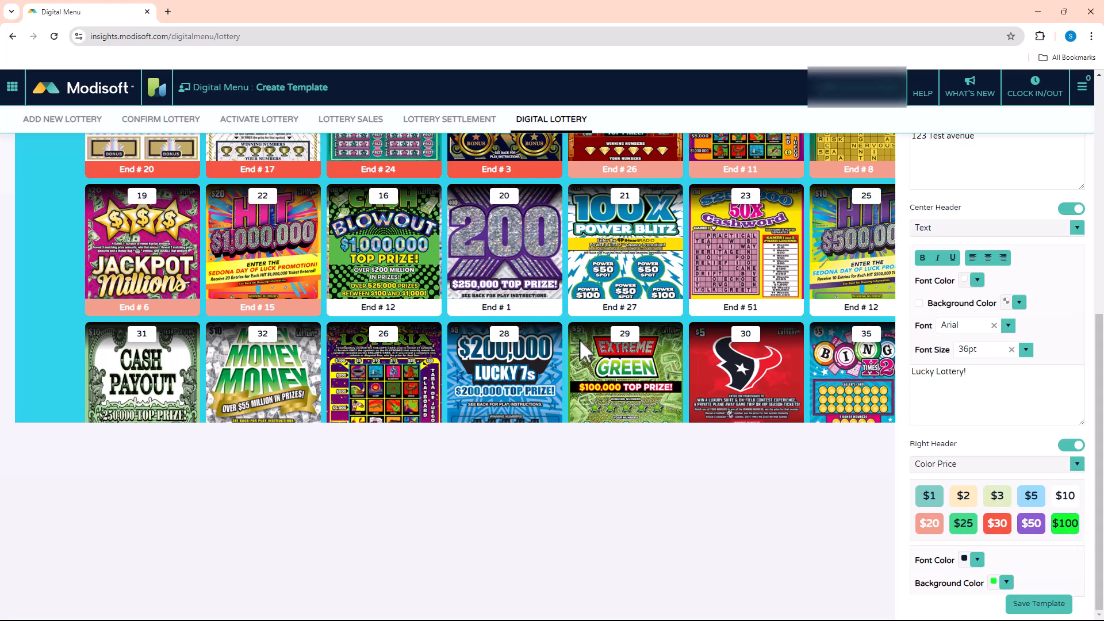
Save the customized Fall design as a new template named Christmas.
scroll(269, 432, "up", 7)
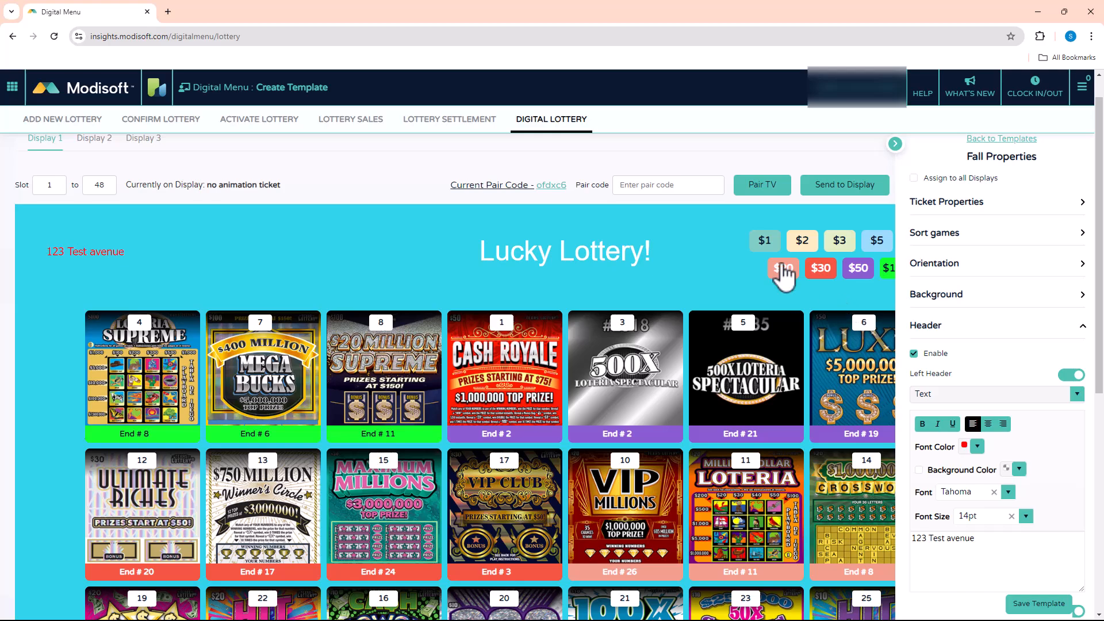
scroll(1025, 493, "down", 4)
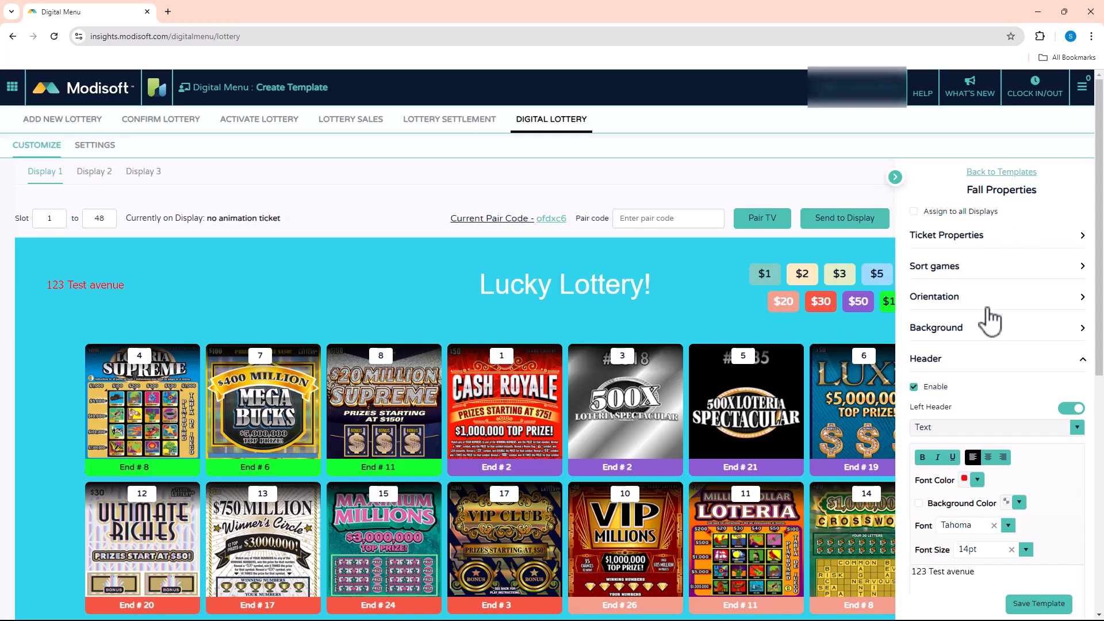
scroll(989, 321, "down", 5)
scroll(1029, 521, "down", 3)
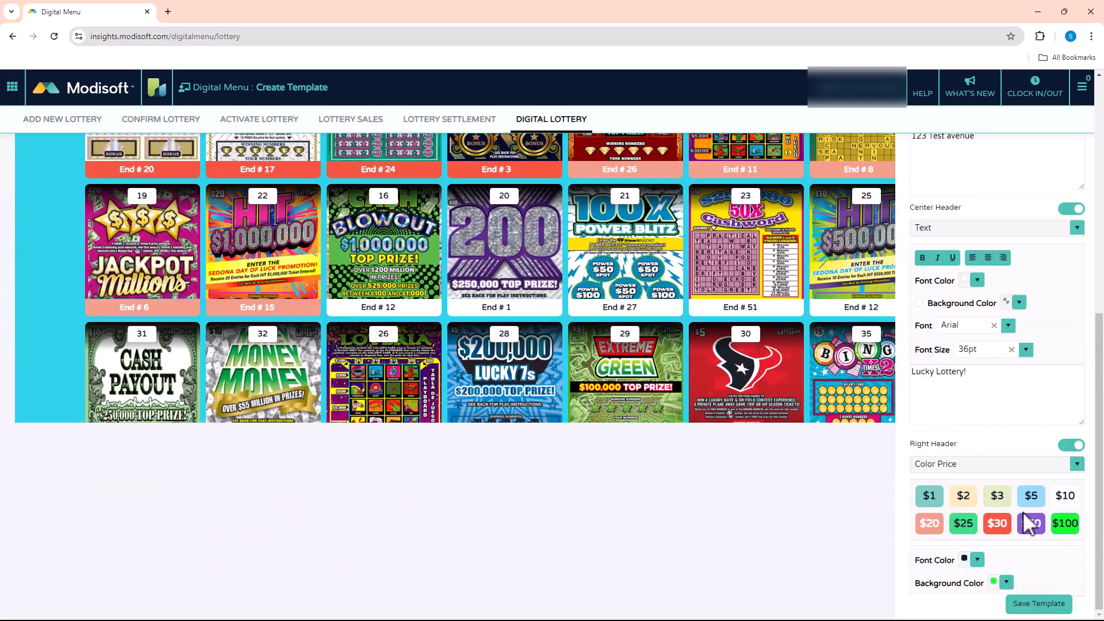
left_click(1033, 603)
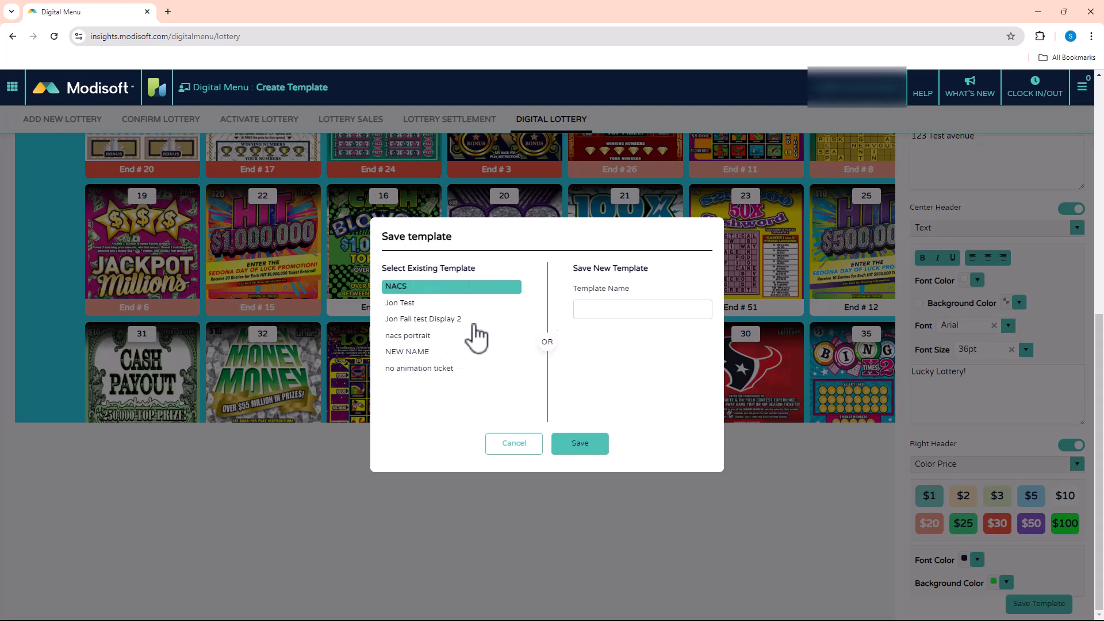
left_click(603, 313)
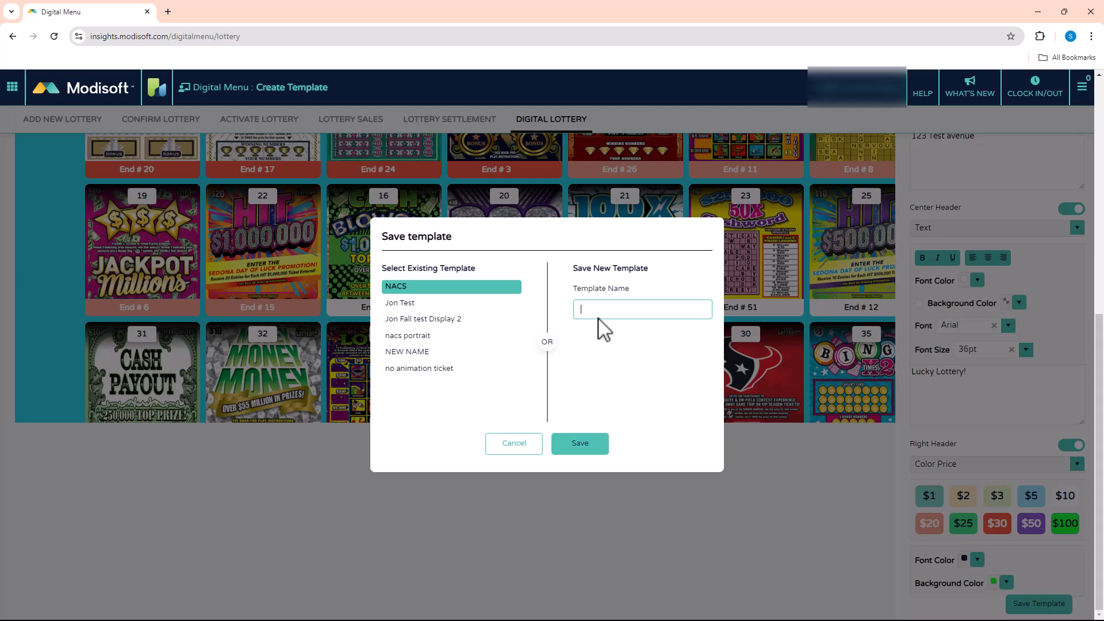
type("Christma")
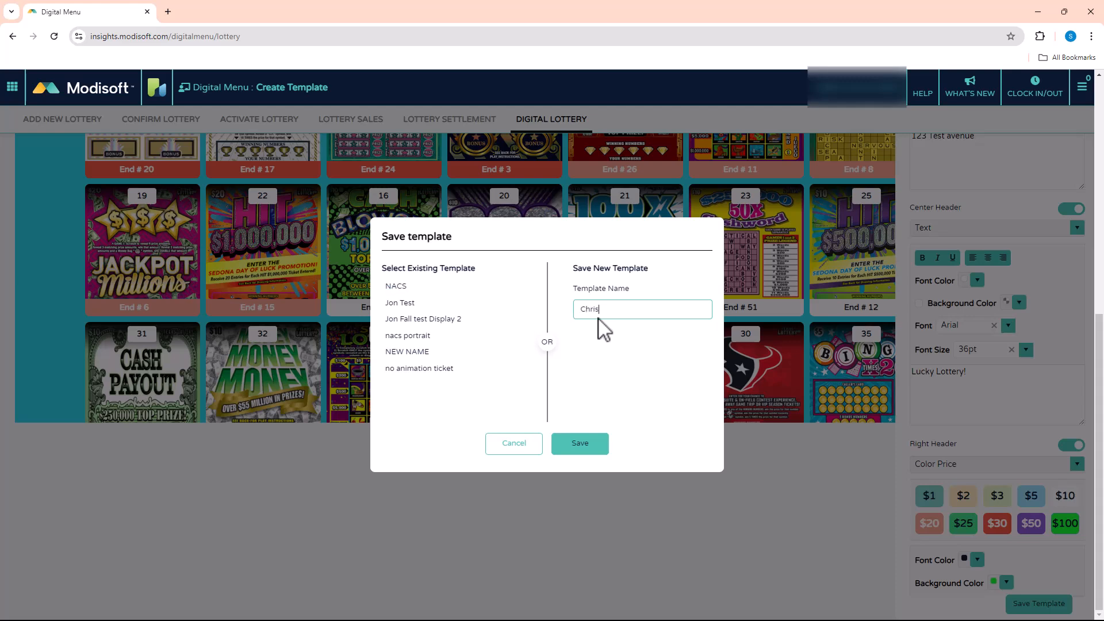
type("s")
left_click(582, 444)
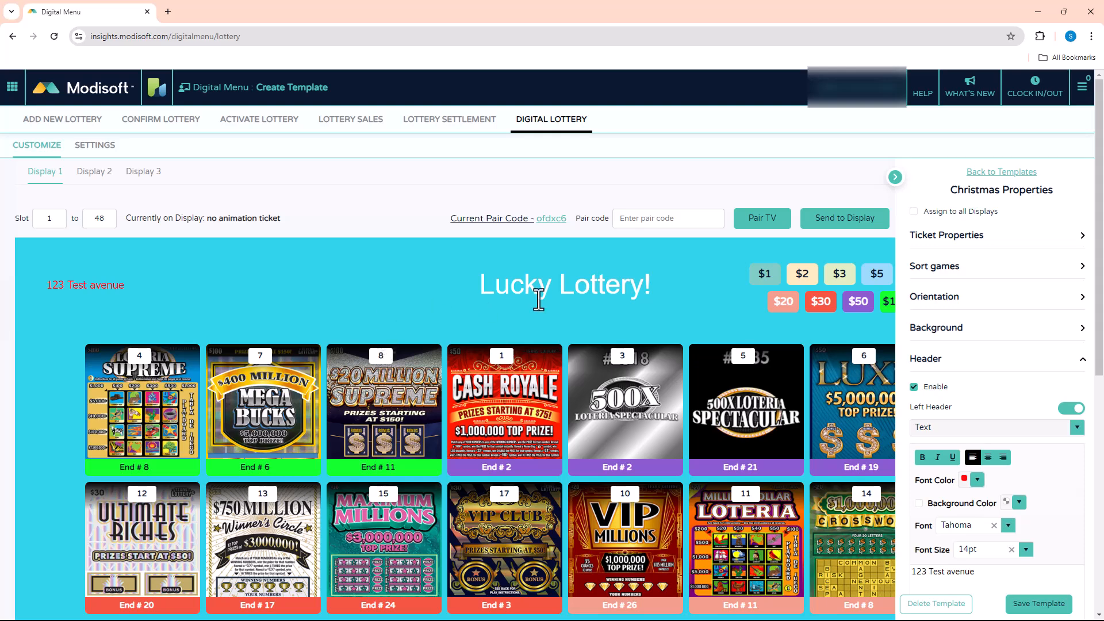
Send the Christmas template to Display 1 and dismiss the confirmation message.
left_click(842, 222)
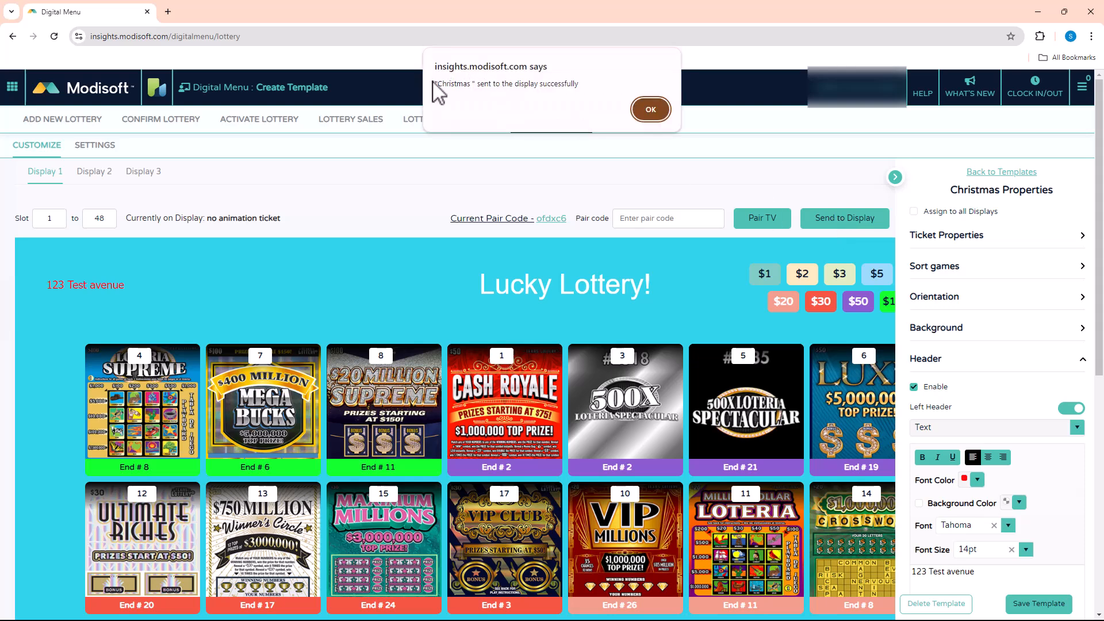
left_click_drag(437, 84, 581, 85)
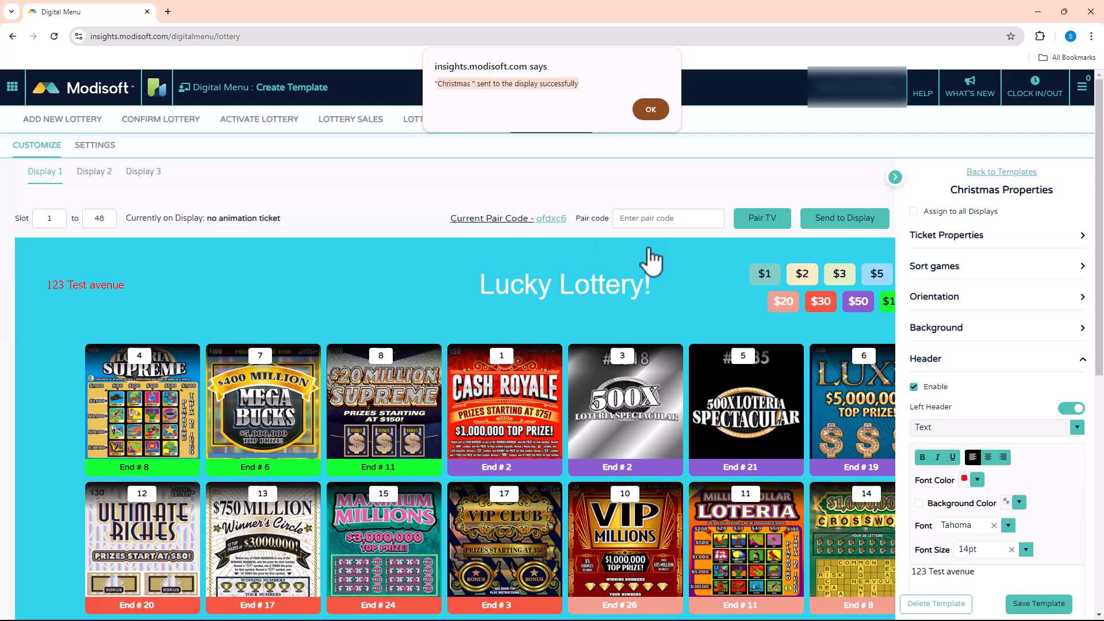
left_click(654, 108)
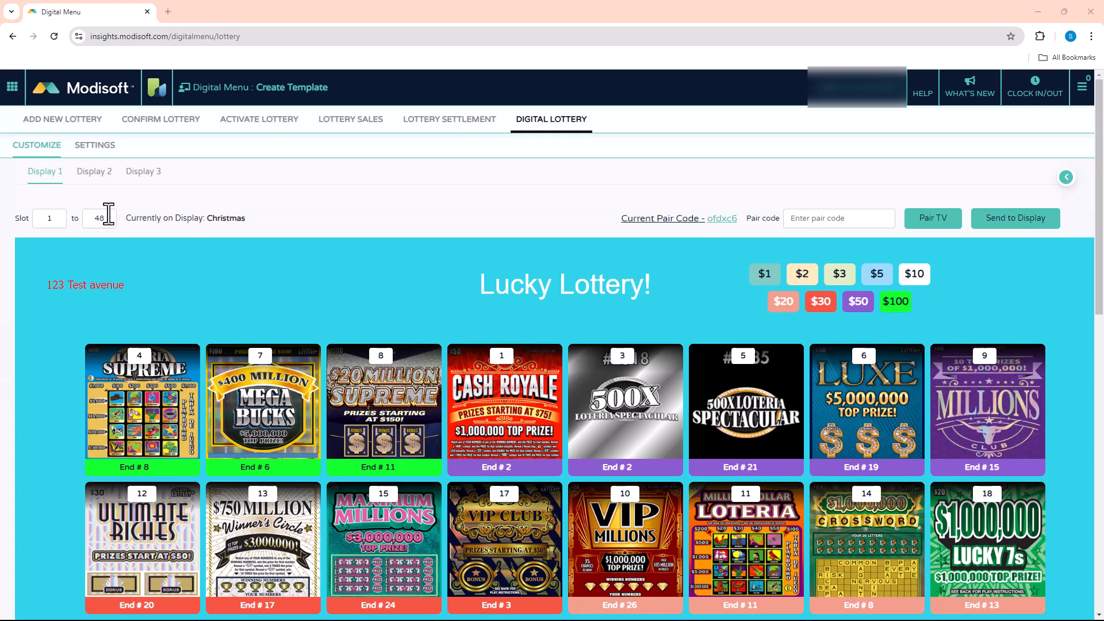
In the Digital Lottery settings, switch the TV end numbers to Display End Numbers from Scanning.
left_click(96, 145)
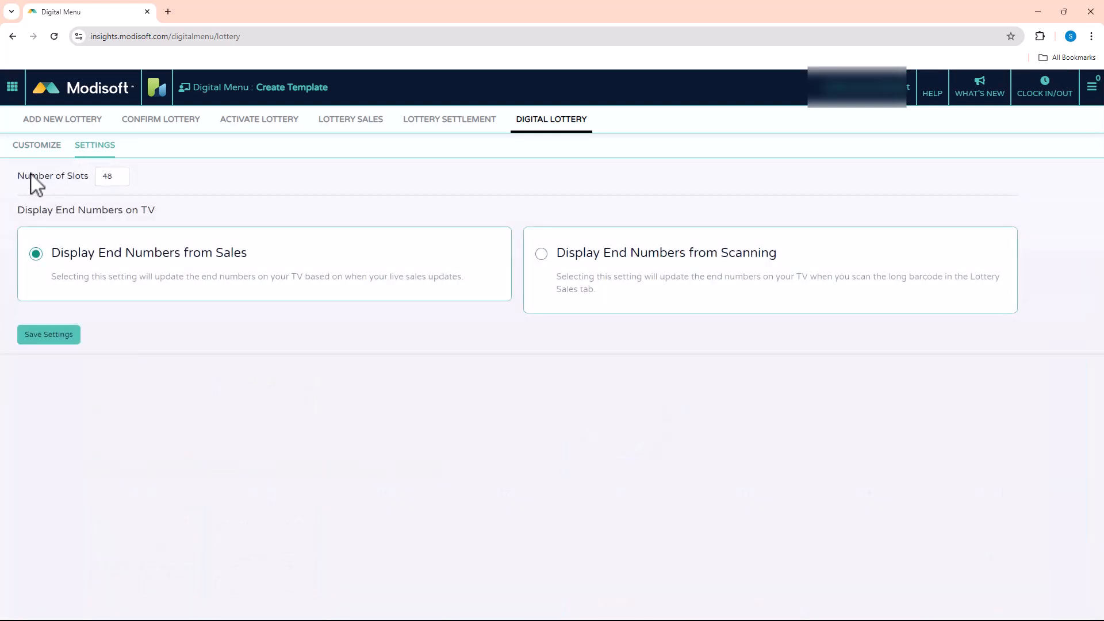
double_click(118, 179)
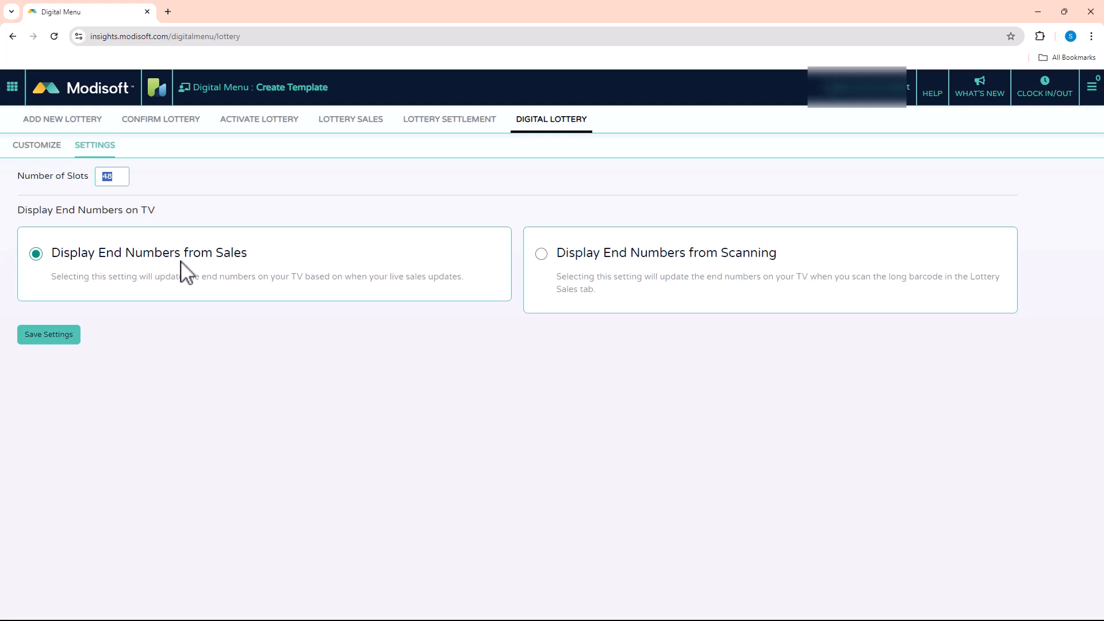
left_click(544, 254)
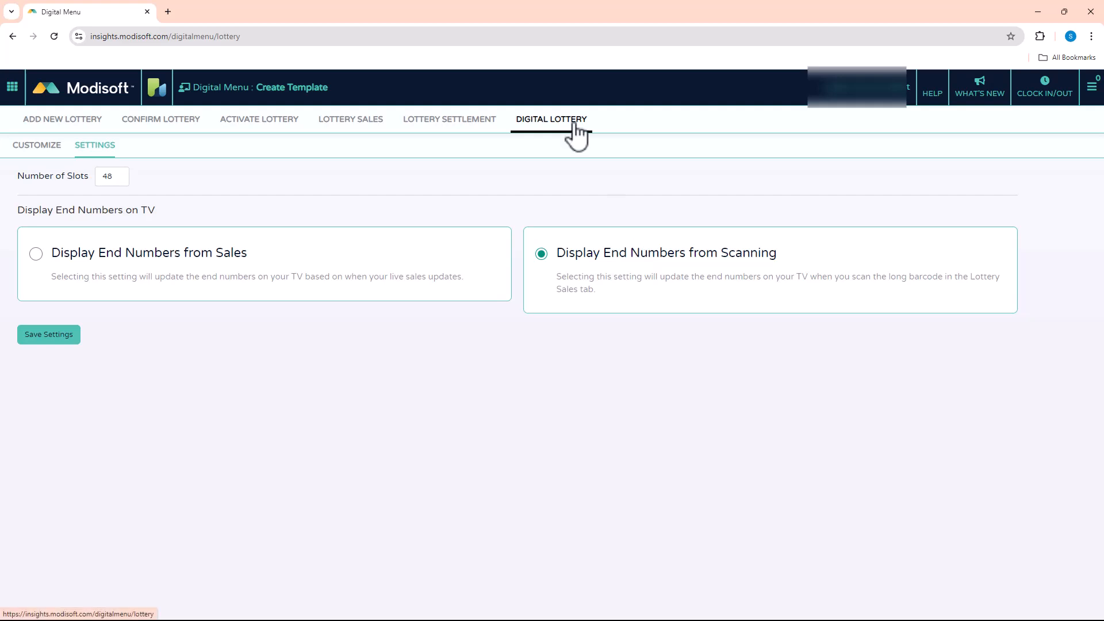
Open Lottery Sales in a new browser tab and view a day's Lotto Sales page with its scan code entry.
right_click(345, 127)
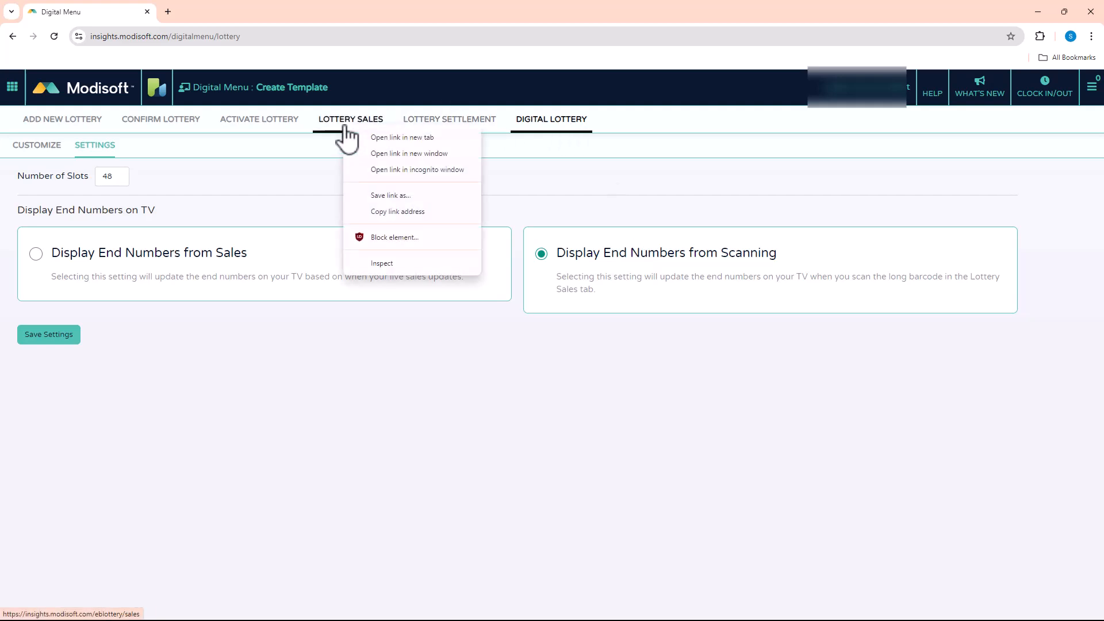
left_click(387, 140)
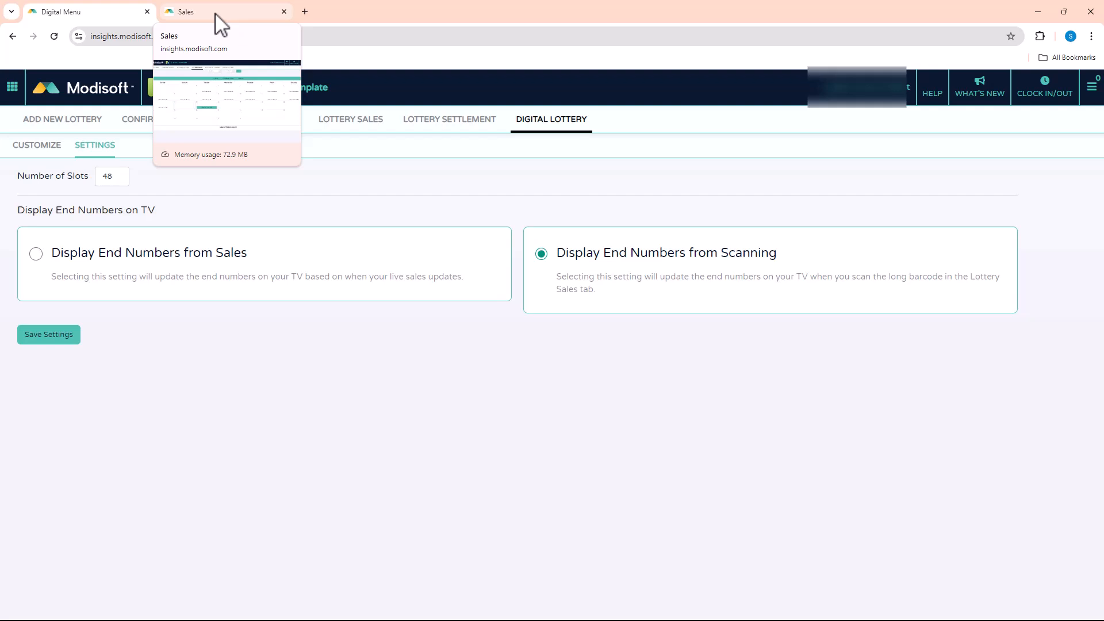
left_click(216, 14)
left_click(255, 368)
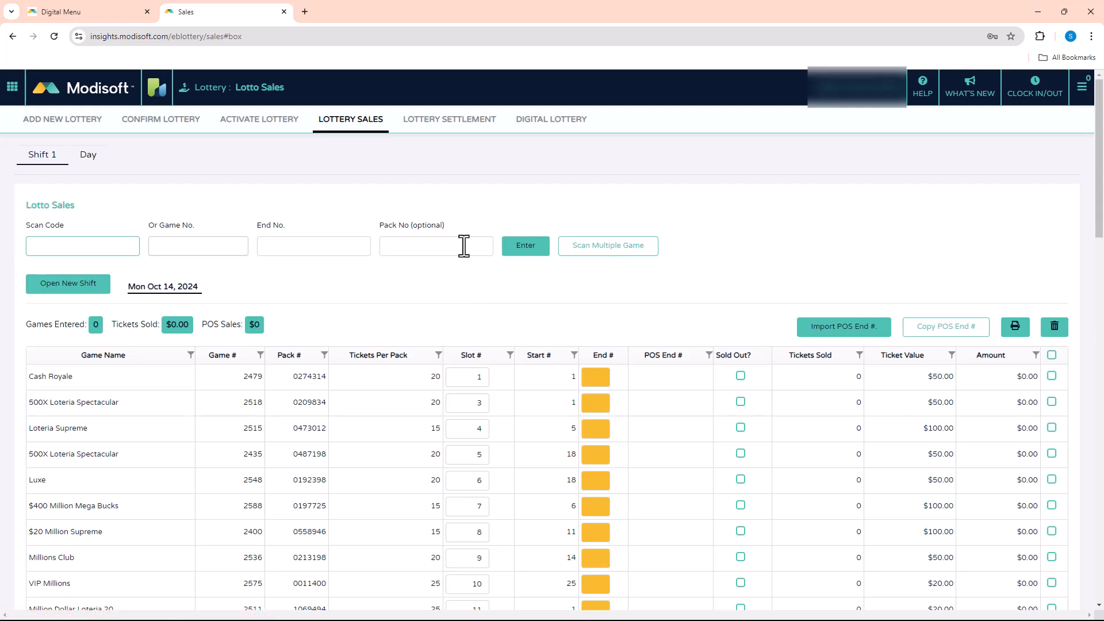
Save the Digital Lottery settings and return to the display customization page.
left_click(84, 12)
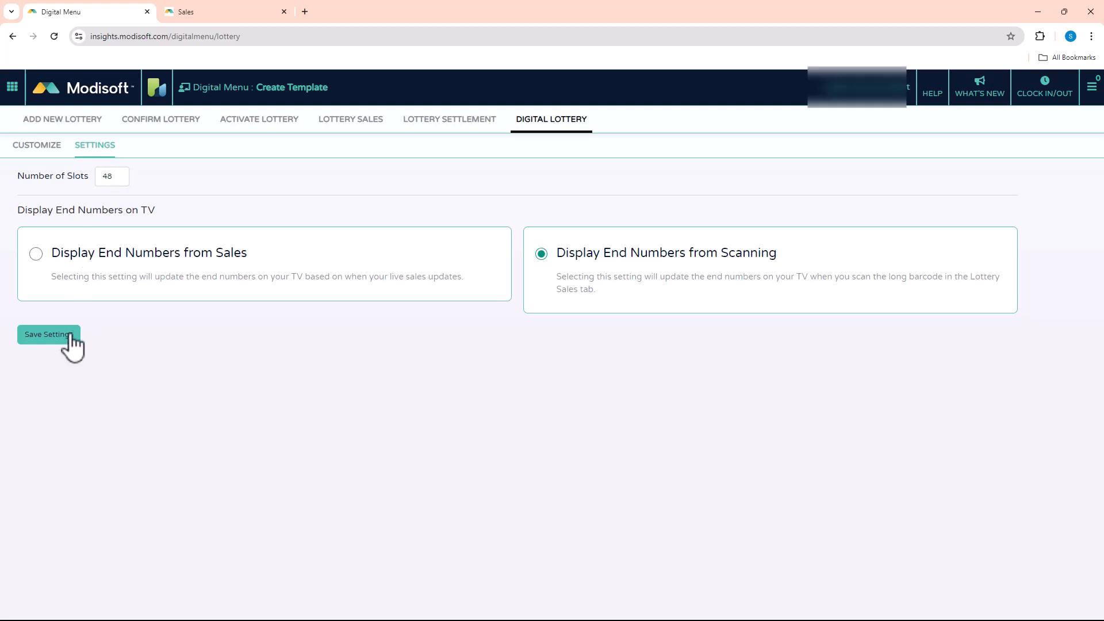
left_click(48, 338)
left_click(40, 147)
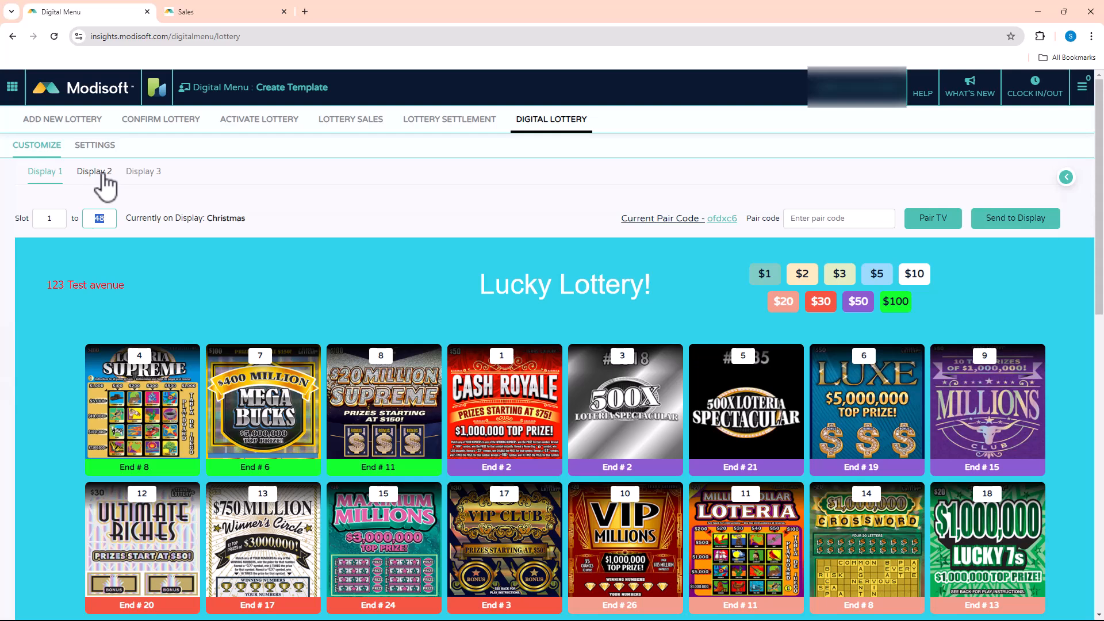
Set Display 1's last slot to 24 and check the updated ticket preview.
left_click(99, 218)
type("24")
left_click(284, 210)
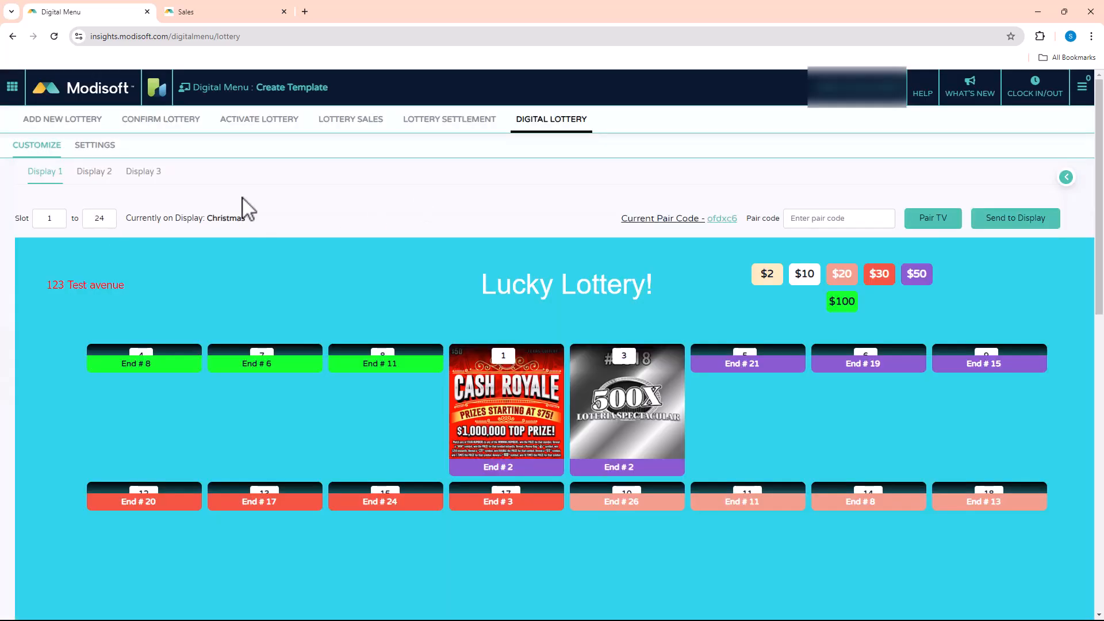
scroll(968, 402, "down", 3)
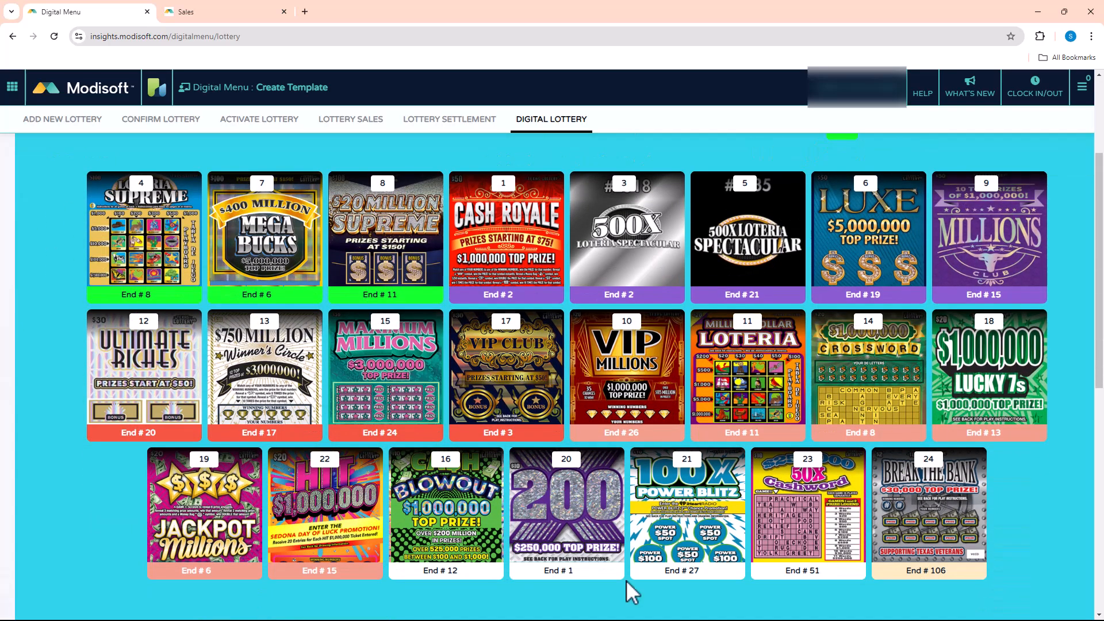
scroll(395, 379, "up", 3)
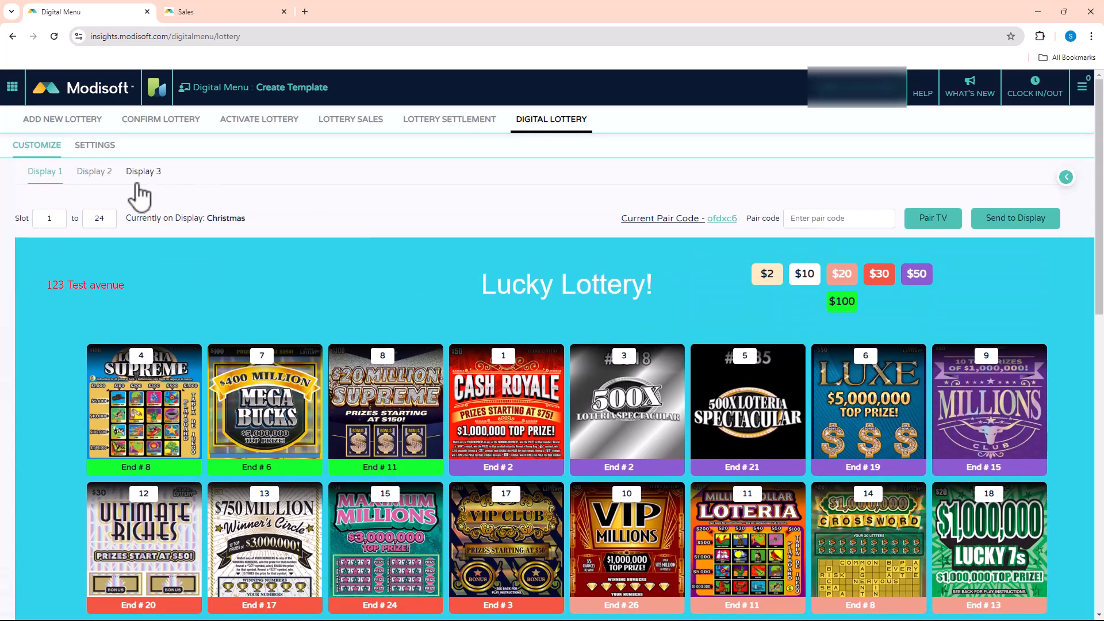
Apply the saved Christmas template to Display 2, which covers slots 25 to 48.
left_click(95, 172)
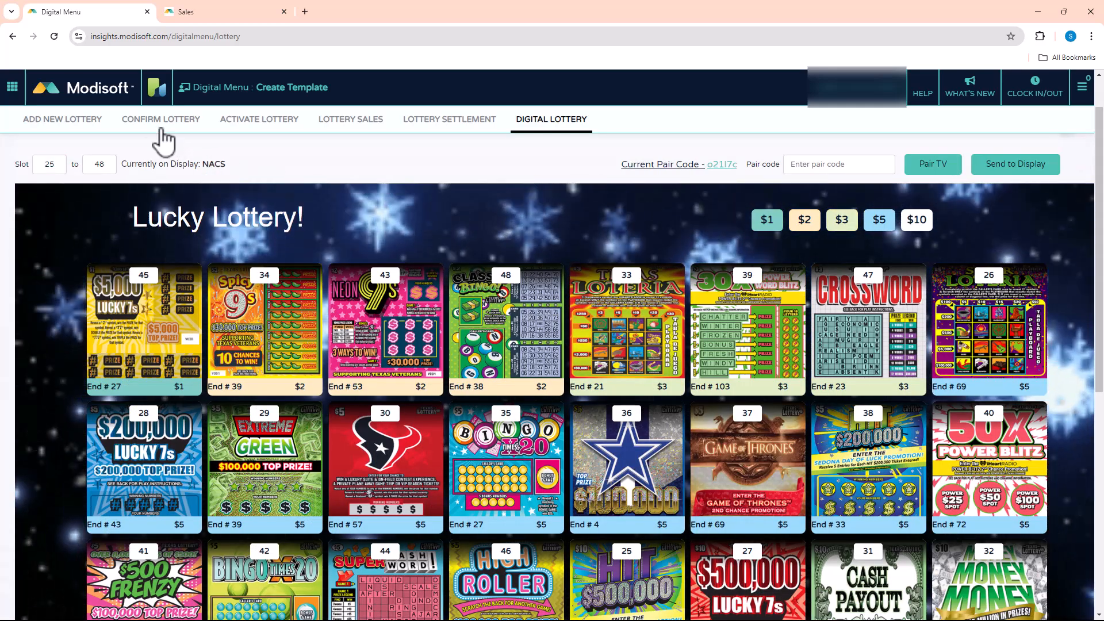
scroll(138, 184, "up", 1)
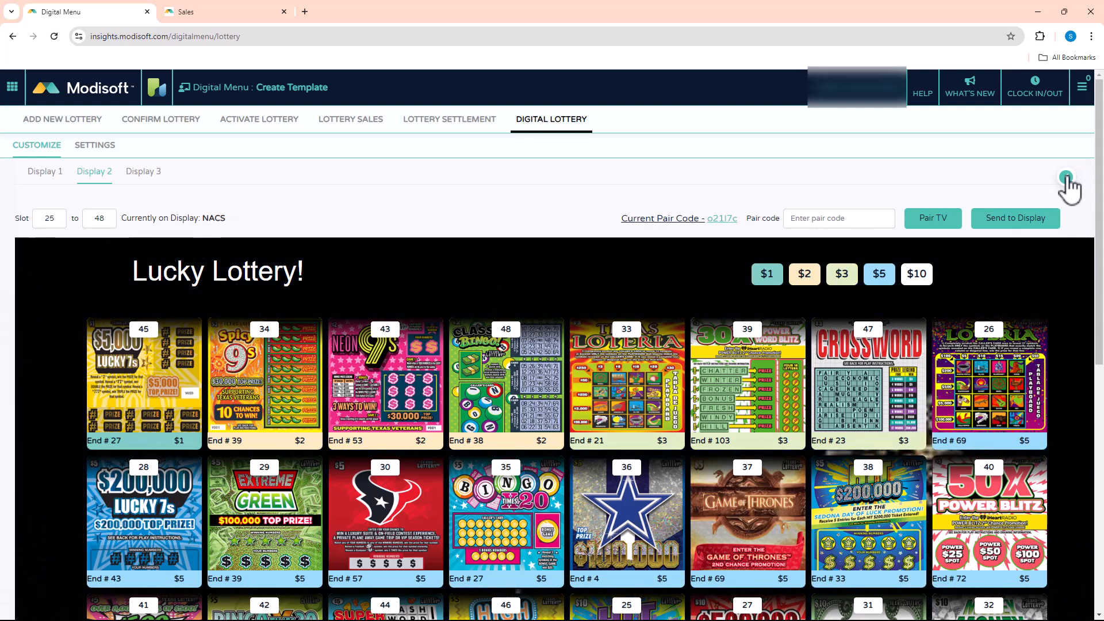
left_click(1066, 178)
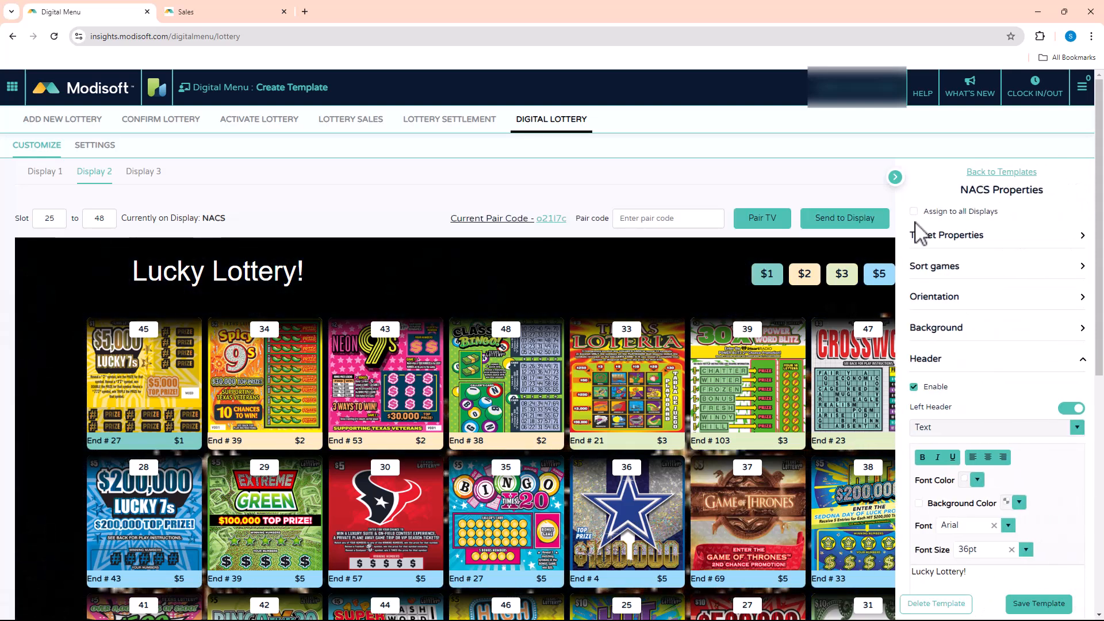
left_click(1002, 173)
scroll(993, 460, "down", 5)
scroll(995, 454, "down", 10)
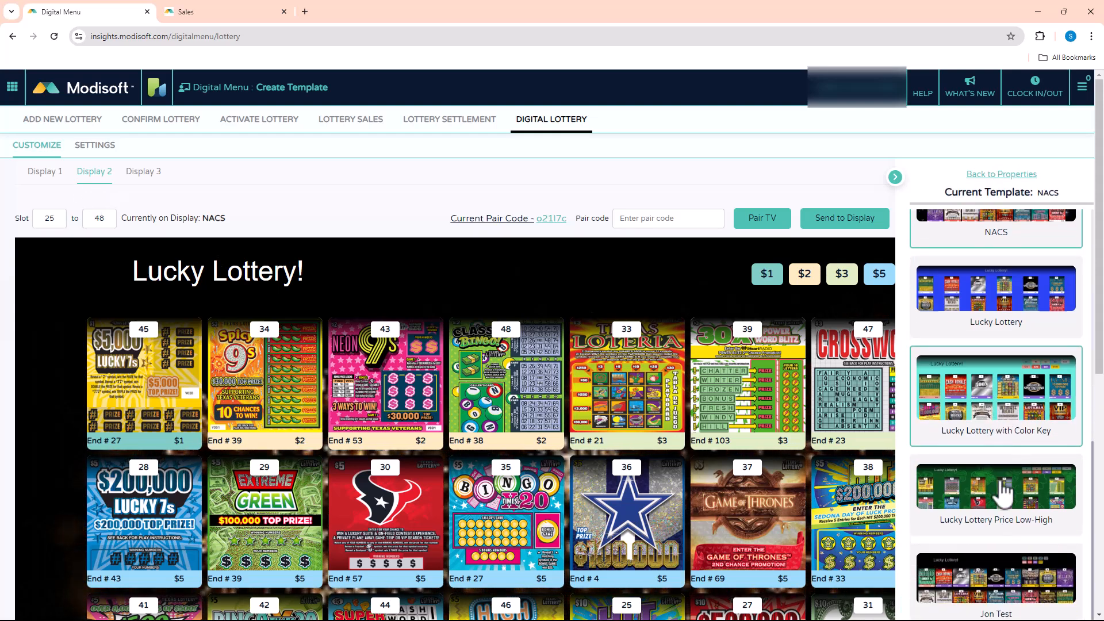
scroll(996, 513, "down", 5)
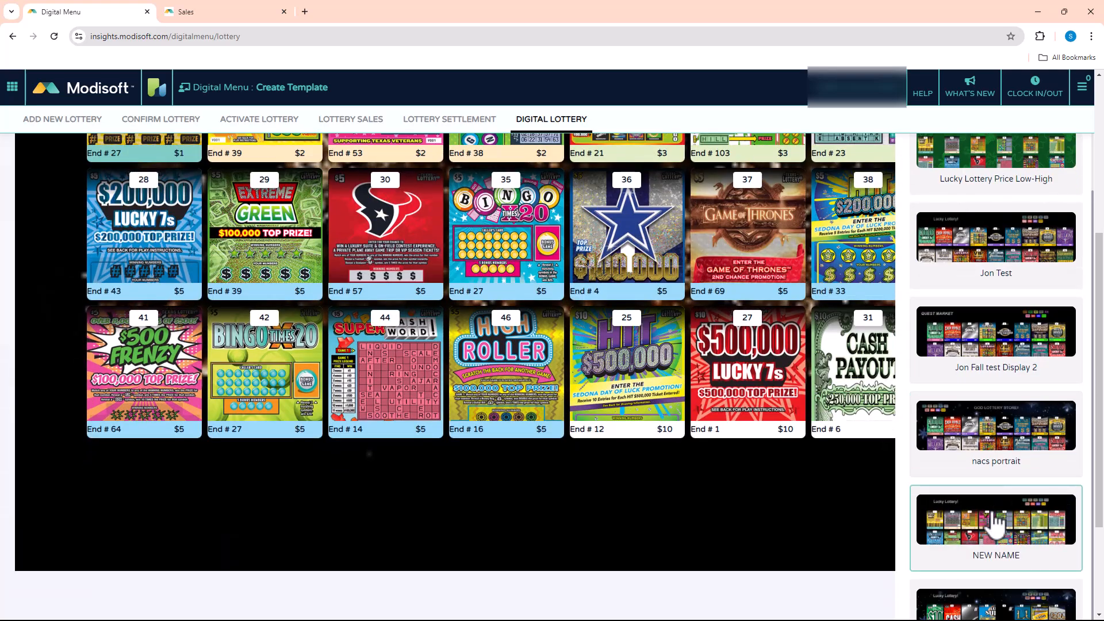
left_click(997, 564)
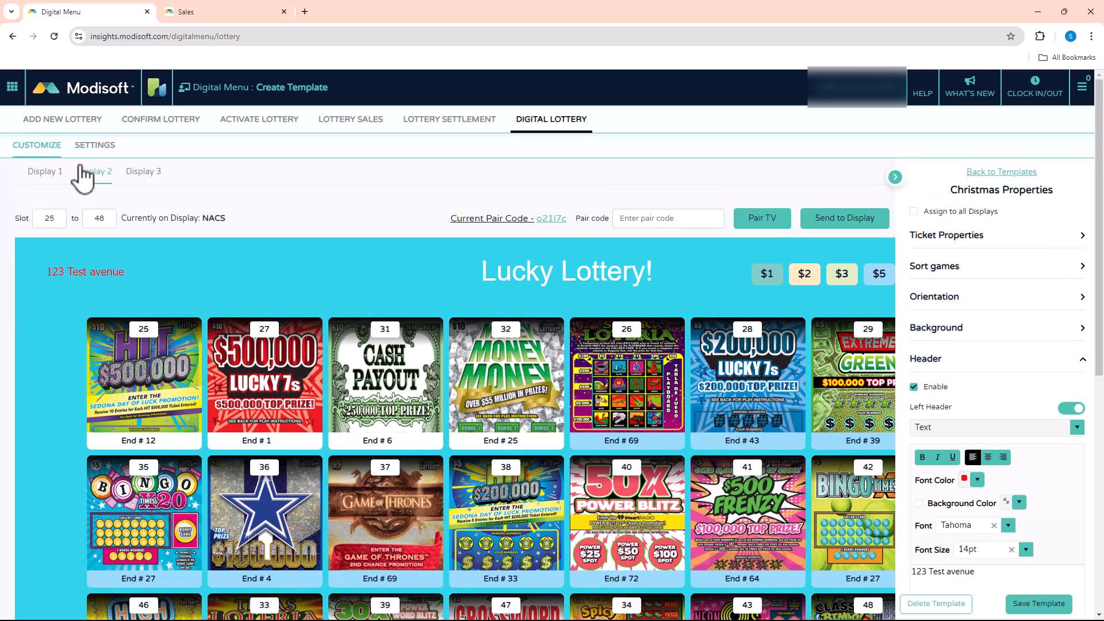
Save Display 2's changes to the existing Christmas template and switch to Display 1.
left_click(44, 173)
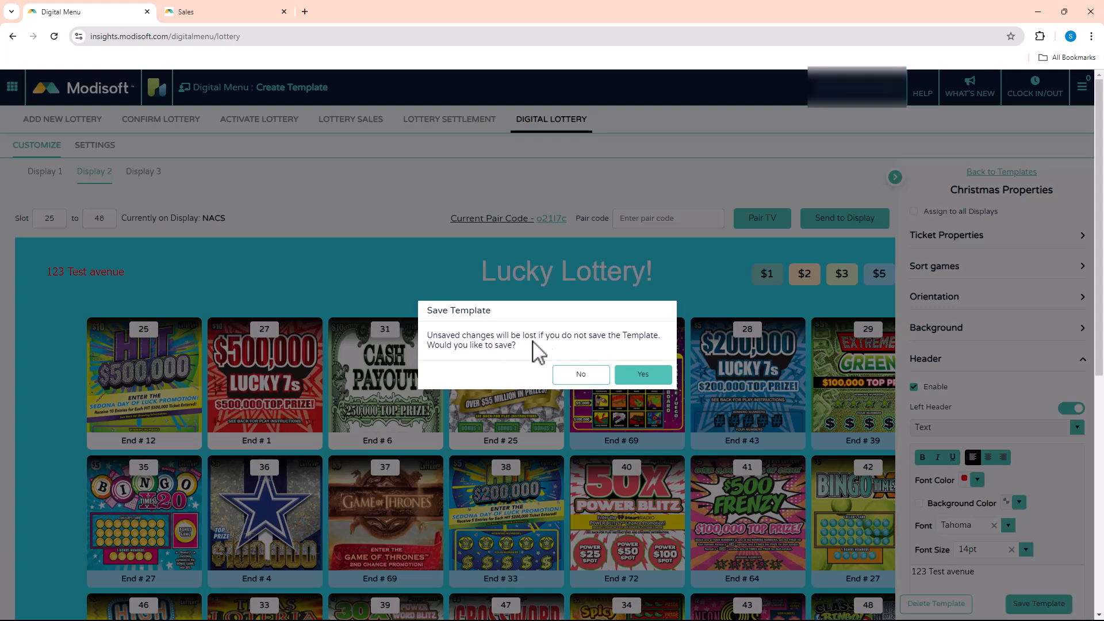
left_click(643, 377)
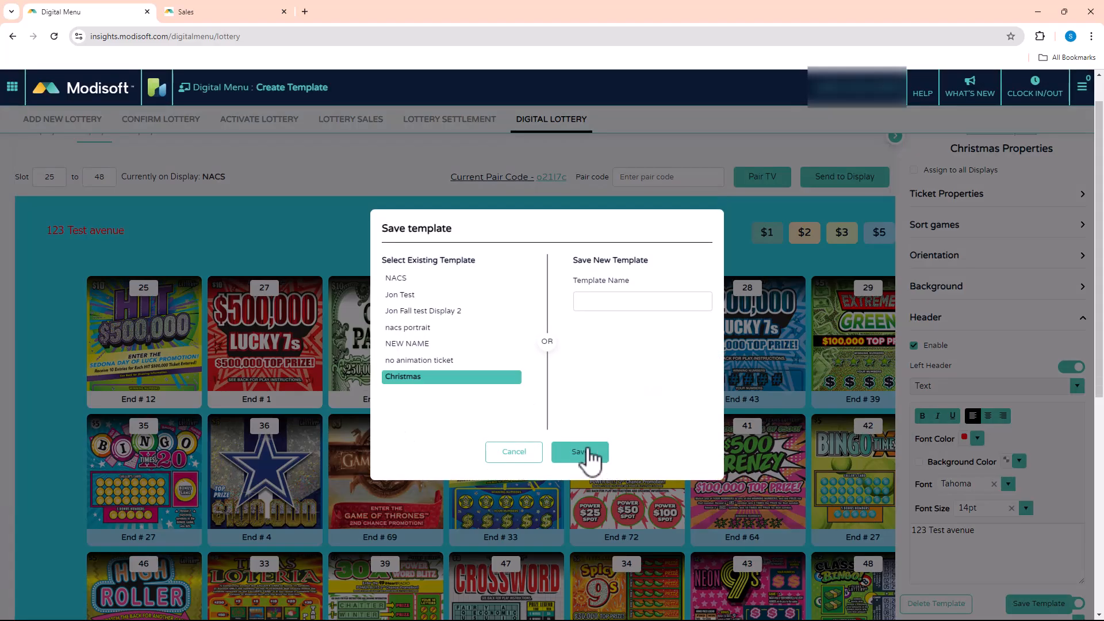
left_click(584, 453)
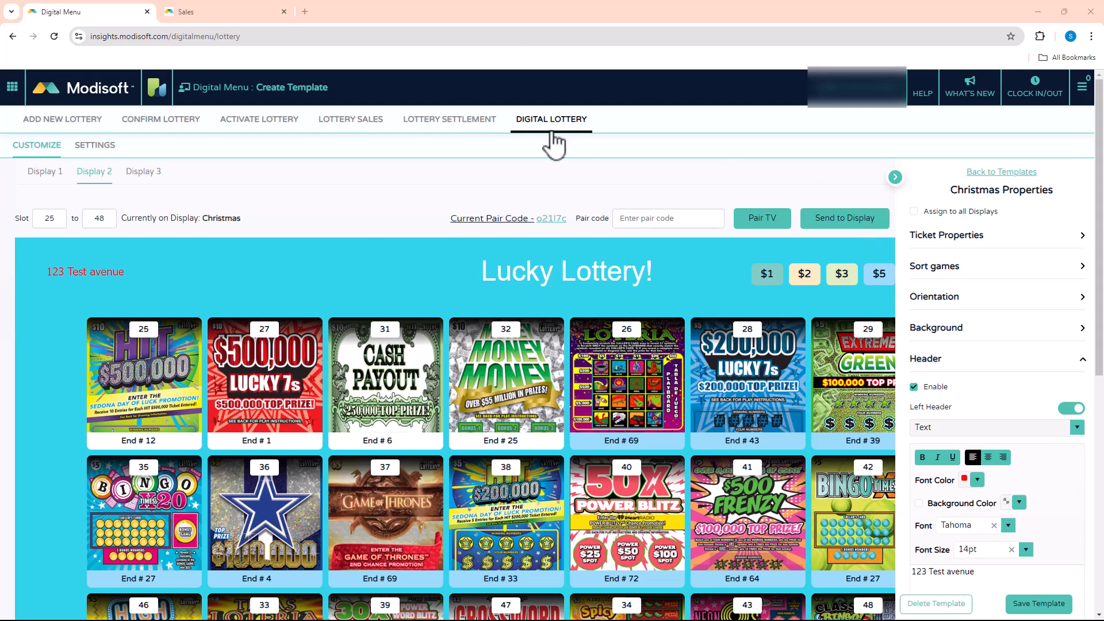
left_click(42, 173)
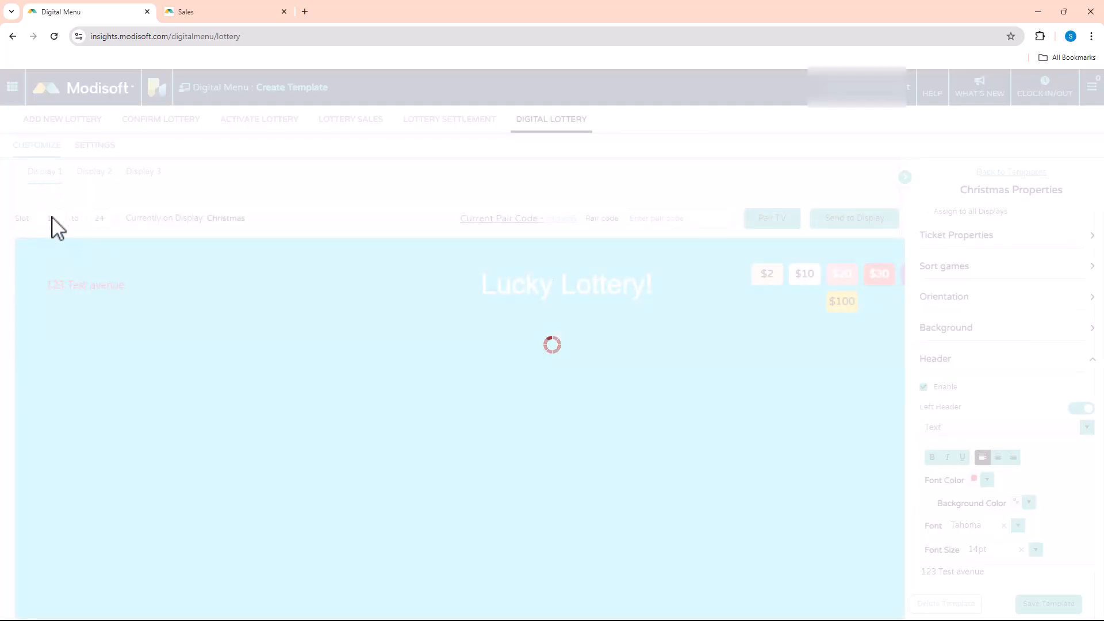